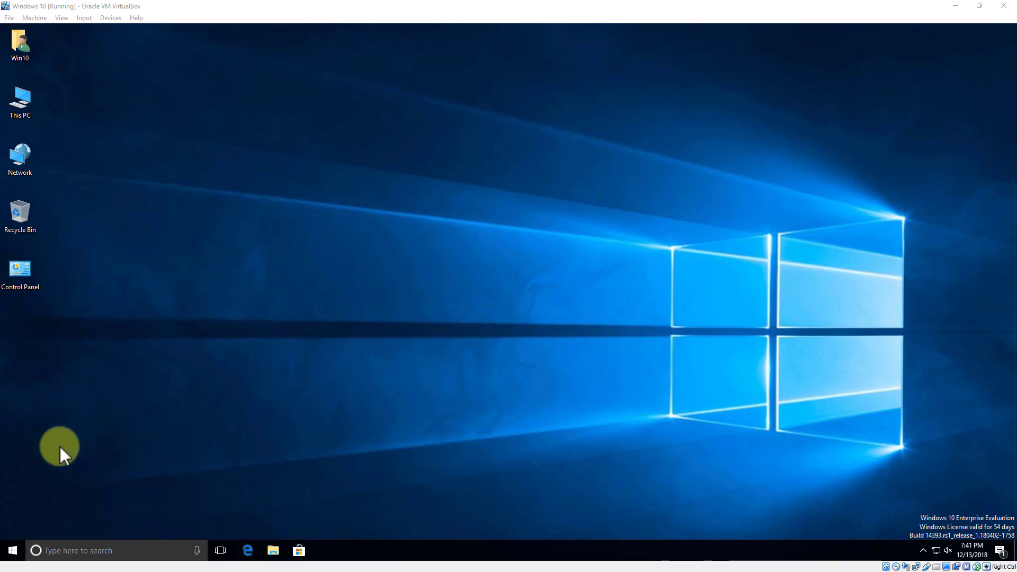
# Step: Find and launch Internet Explorer through a Windows search, and refresh the MSN home page
pyautogui.click(12, 551)
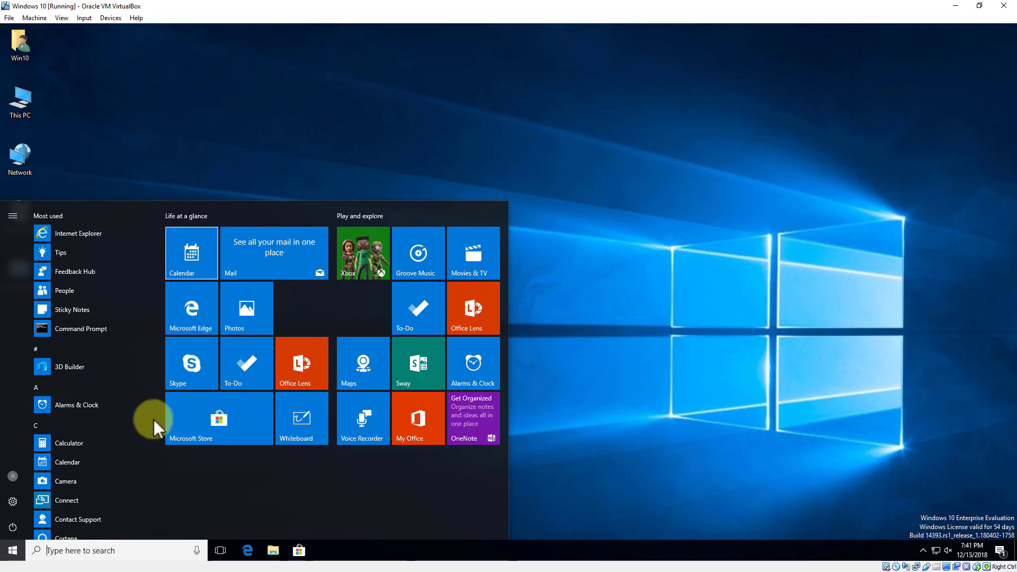
pyautogui.click(113, 551)
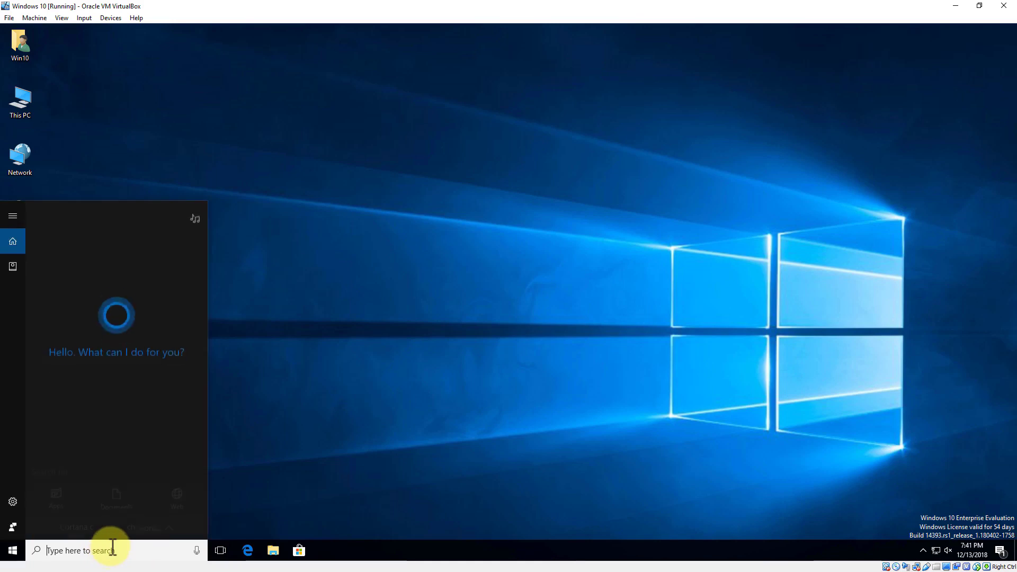
pyautogui.write('int')
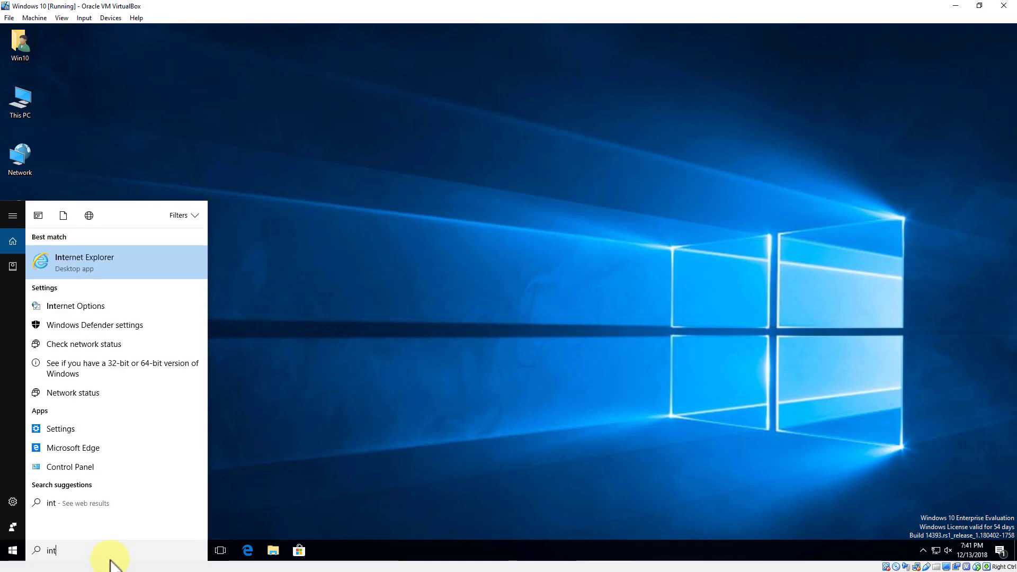
pyautogui.write('ernet ex')
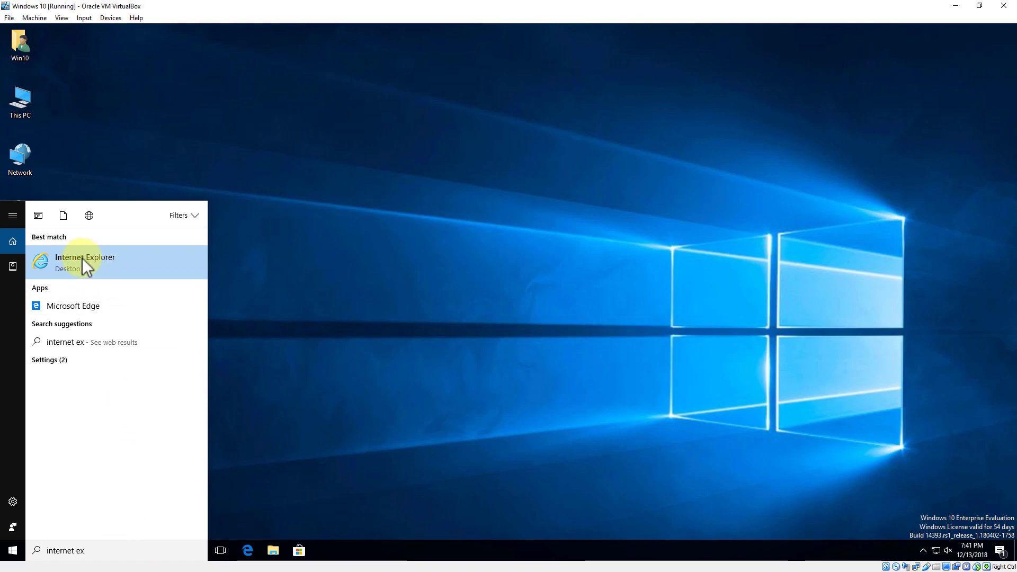
pyautogui.click(77, 267)
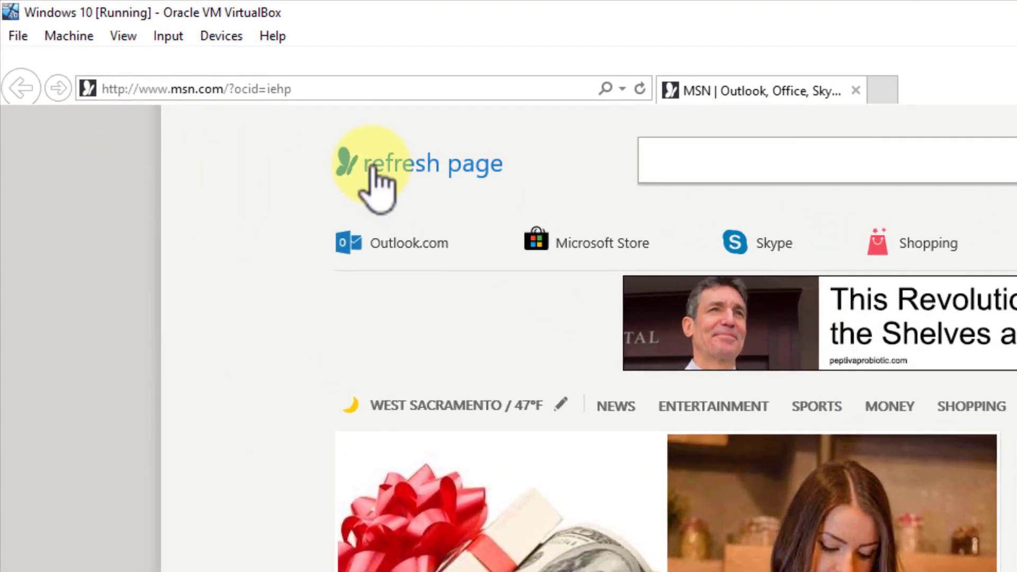
pyautogui.click(374, 169)
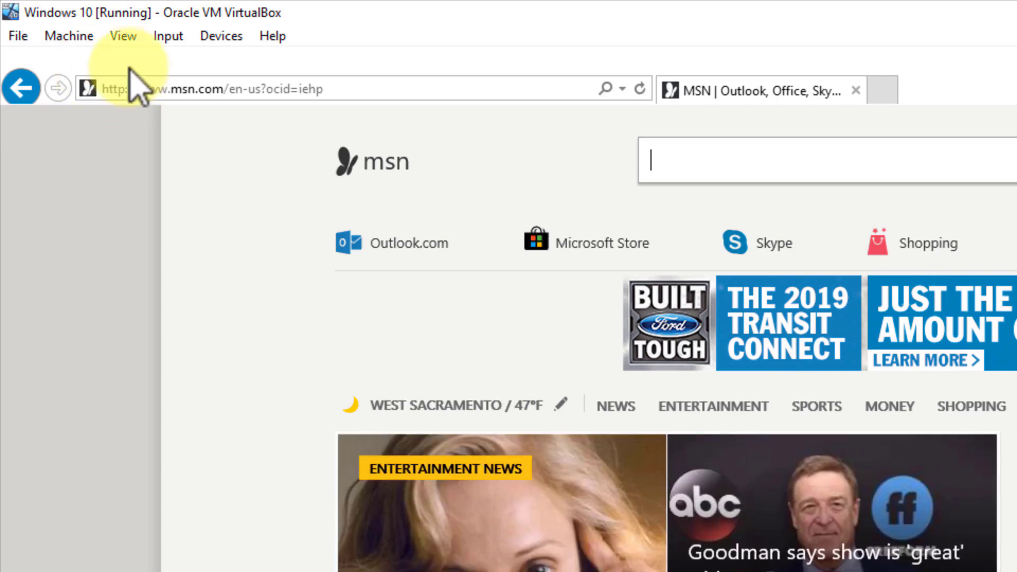
# Step: Go to facebook.com and view the site's website identification details
pyautogui.click(448, 88)
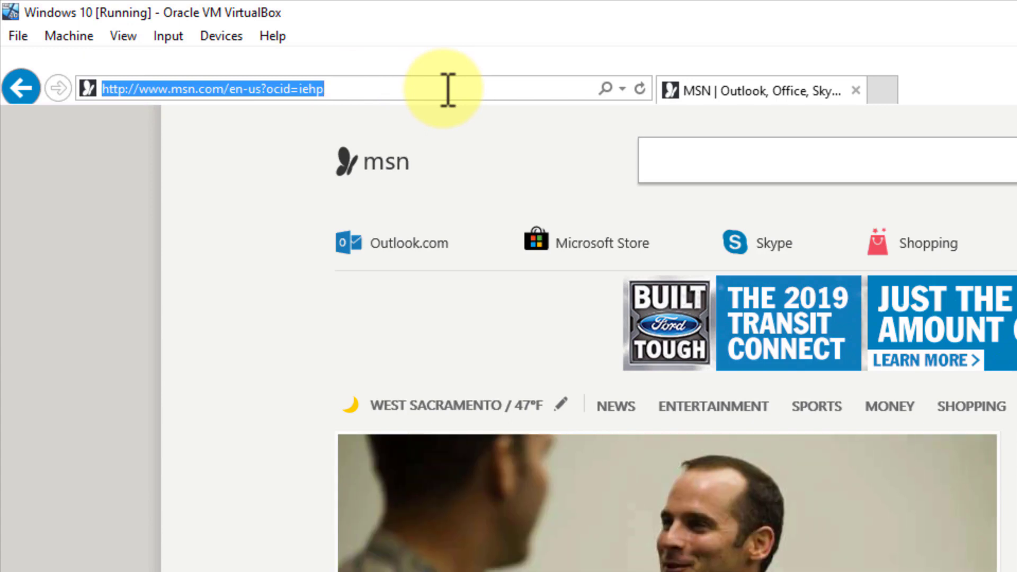
pyautogui.write('faceb')
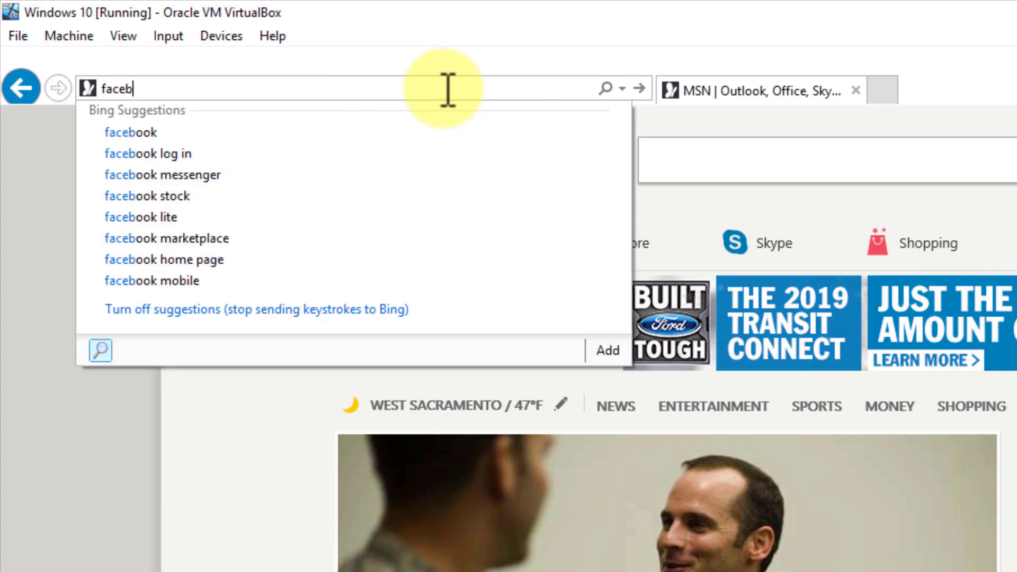
pyautogui.write('ook.com')
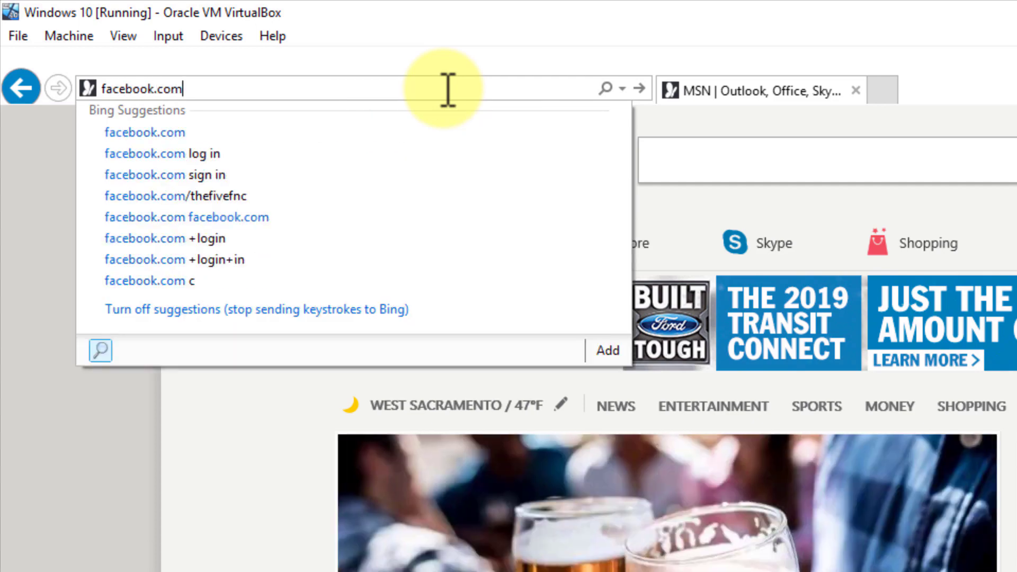
pyautogui.press('Return')
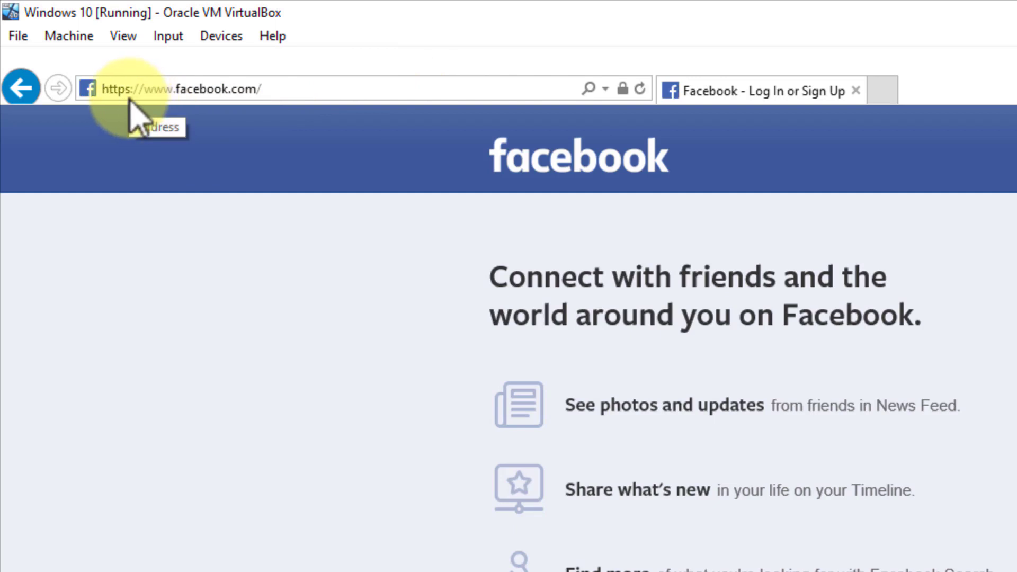
pyautogui.click(623, 90)
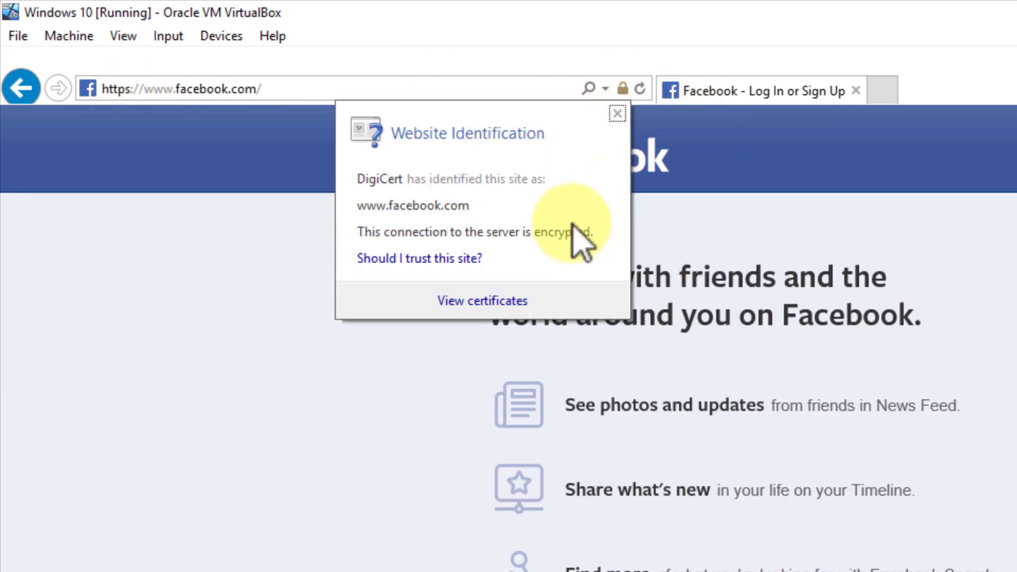
pyautogui.click(851, 248)
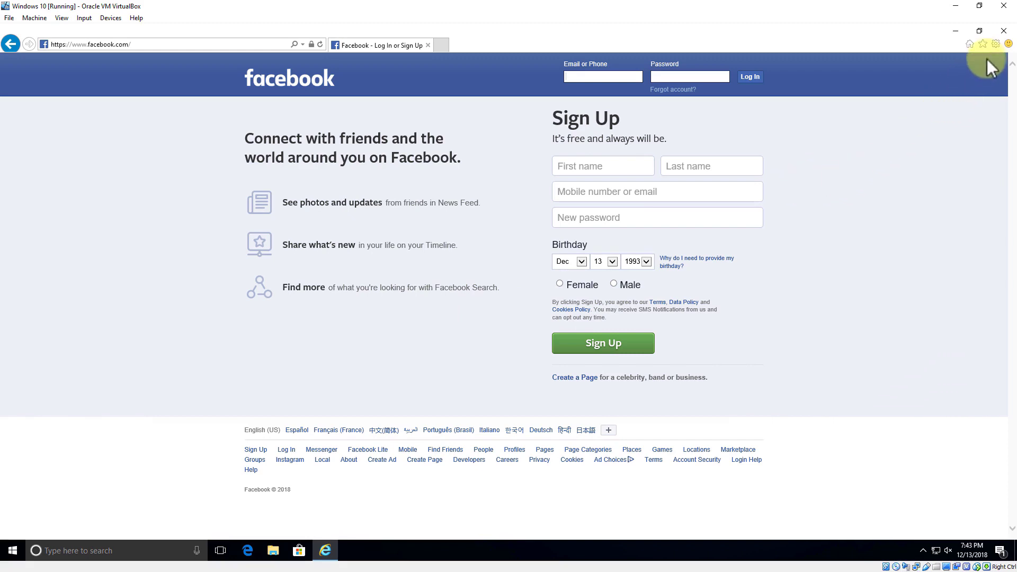
# Step: Open the browser's Internet options and look through the Security, Privacy, Content, Connections, Programs, Advanced and General settings, leaving without changes
pyautogui.click(996, 44)
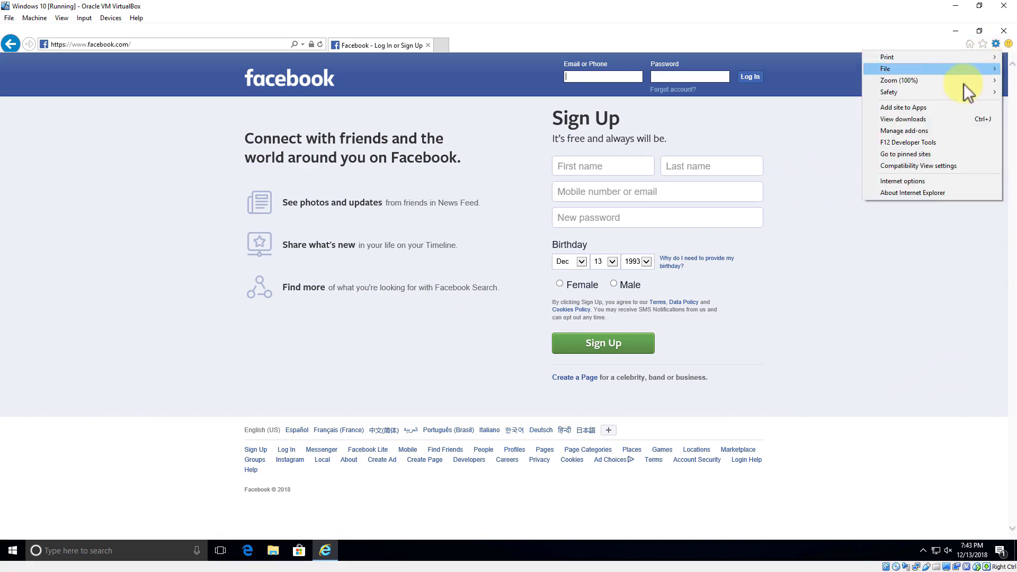
pyautogui.click(921, 183)
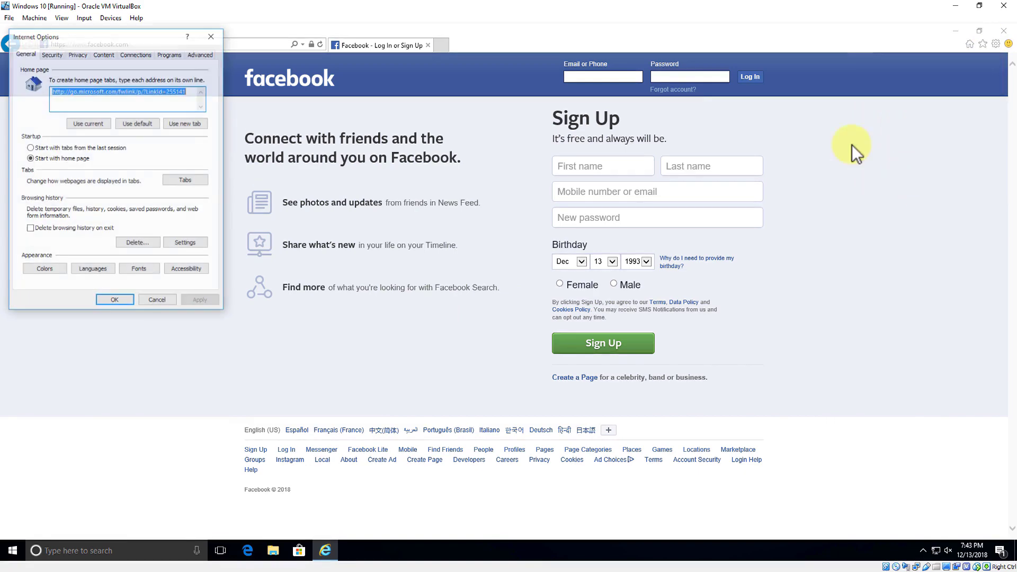
pyautogui.moveTo(142, 66); pyautogui.dragTo(154, 112)
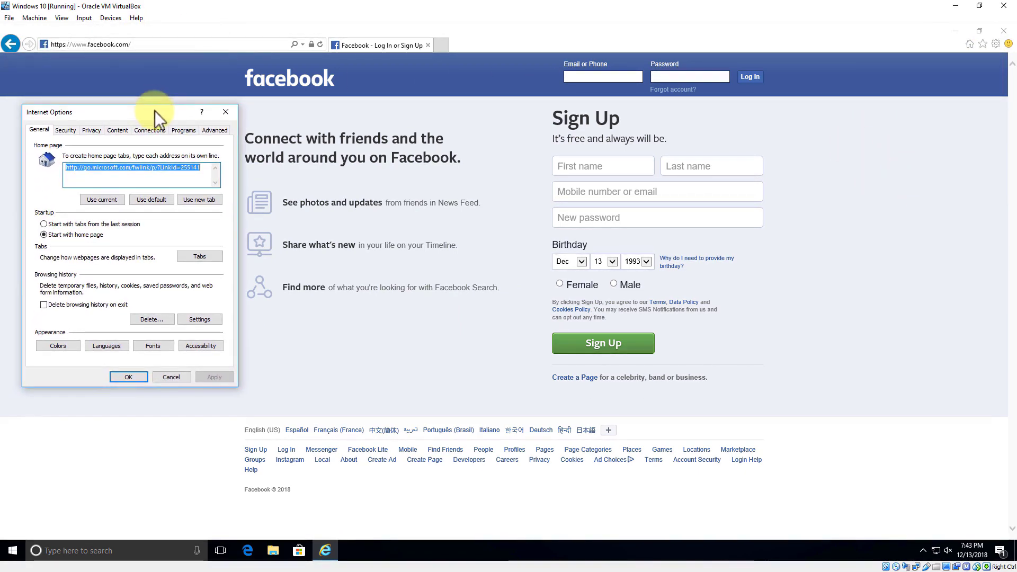
pyautogui.click(67, 130)
pyautogui.click(89, 130)
pyautogui.click(118, 130)
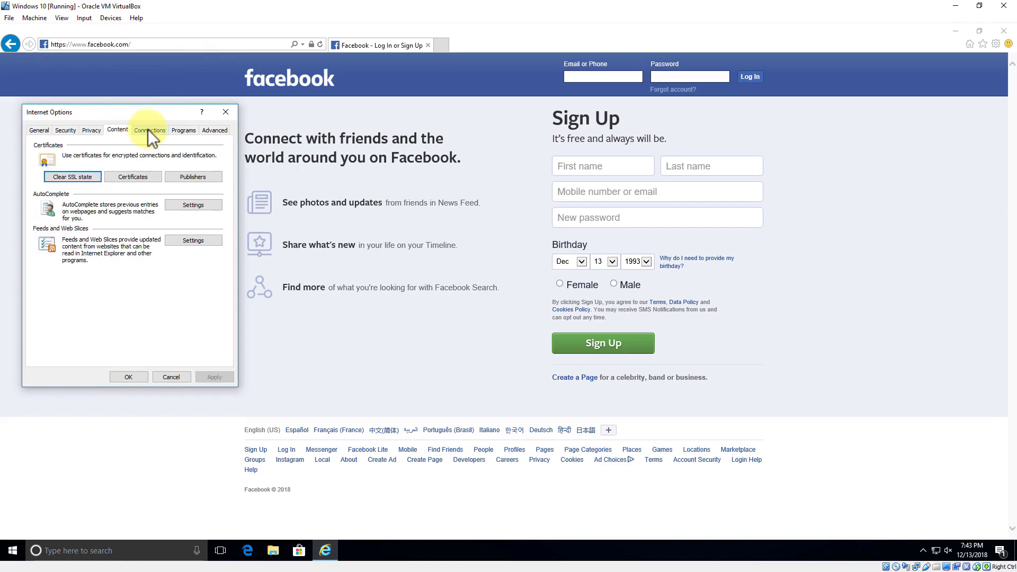
pyautogui.click(149, 130)
pyautogui.click(183, 130)
pyautogui.click(214, 129)
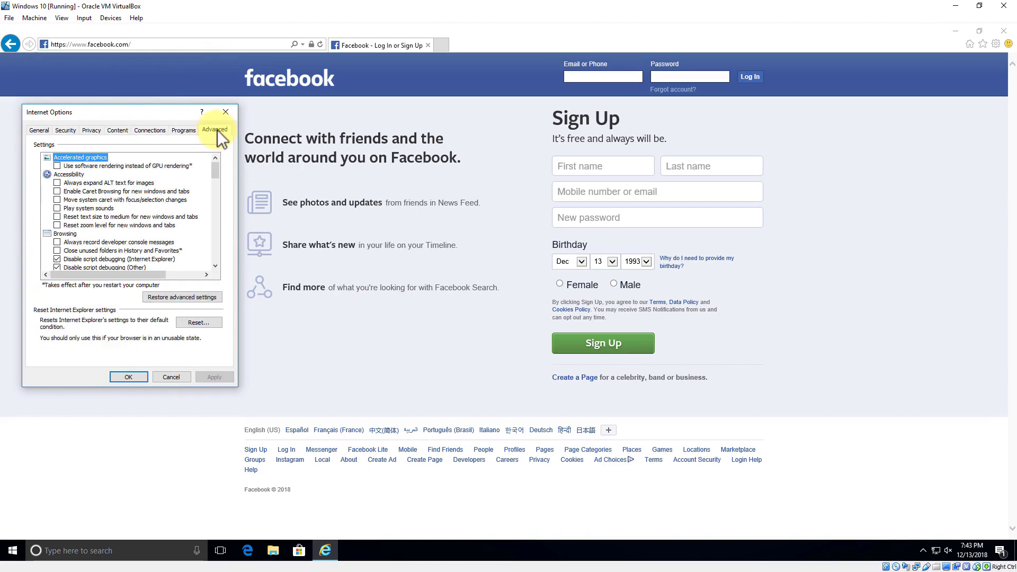
pyautogui.click(43, 130)
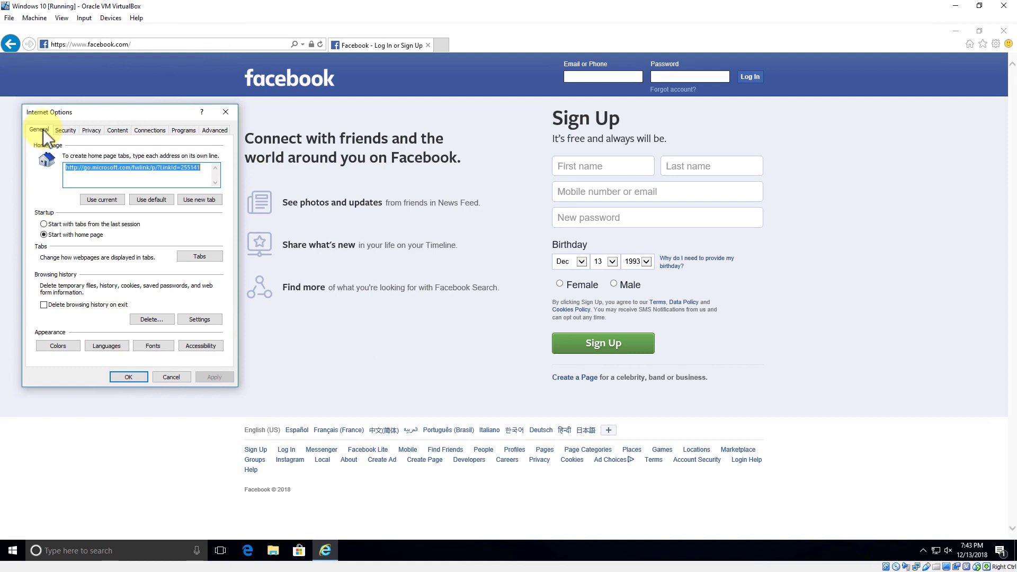
pyautogui.click(172, 377)
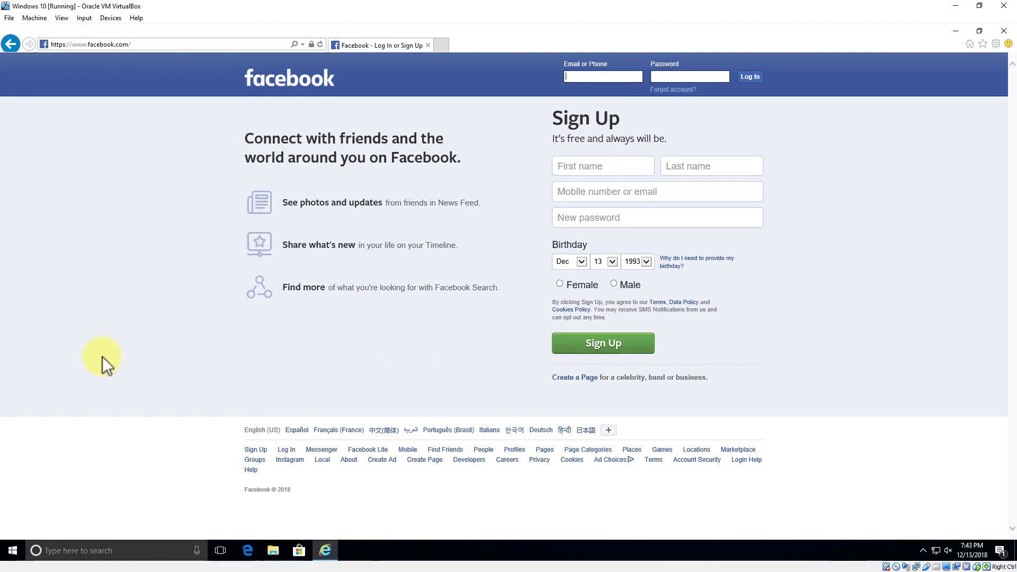
# Step: Close Internet Explorer and open Internet Options through a Windows search
pyautogui.click(1004, 31)
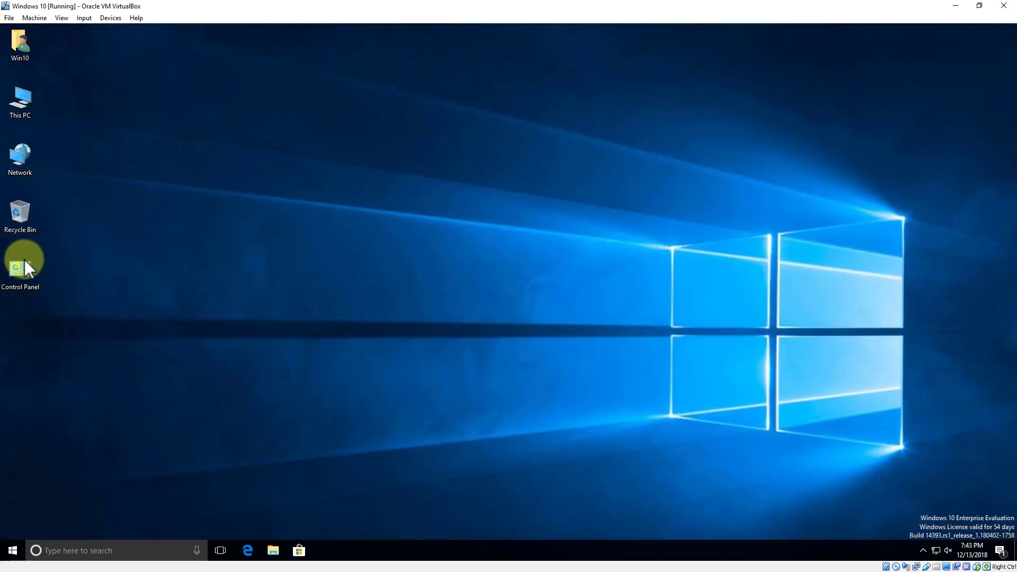
pyautogui.click(67, 551)
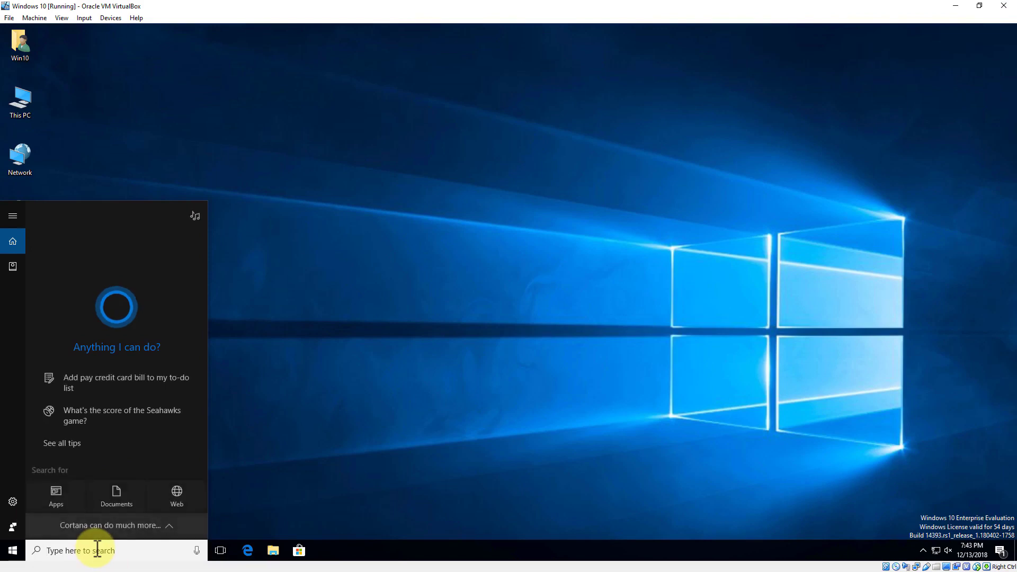
pyautogui.write('internet')
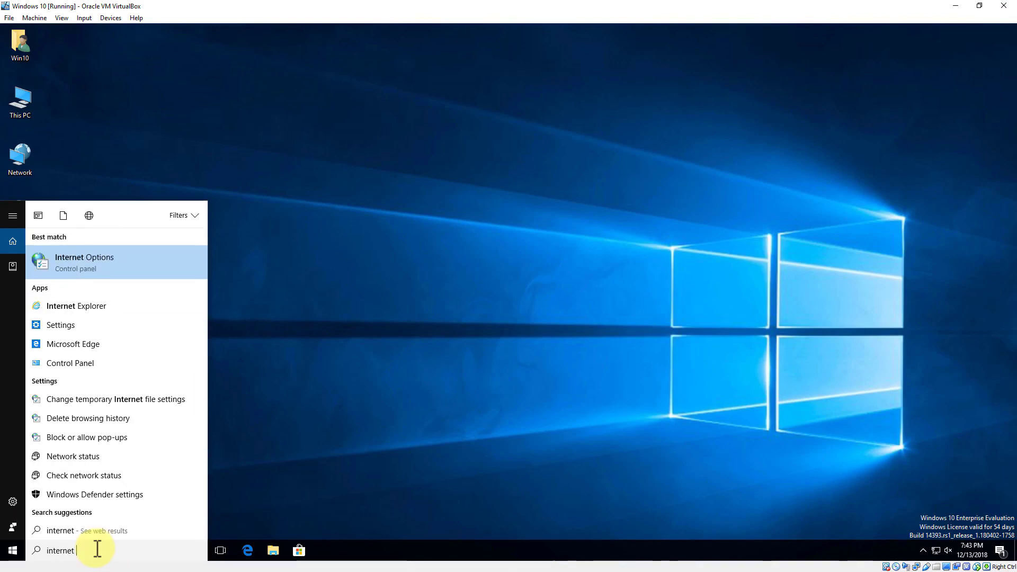
pyautogui.write(' opt')
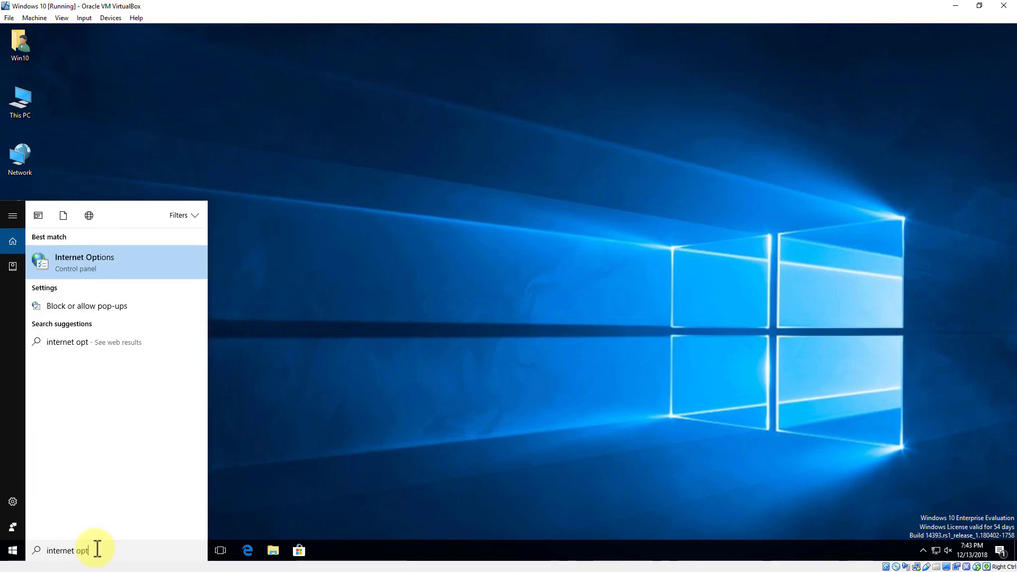
pyautogui.click(99, 258)
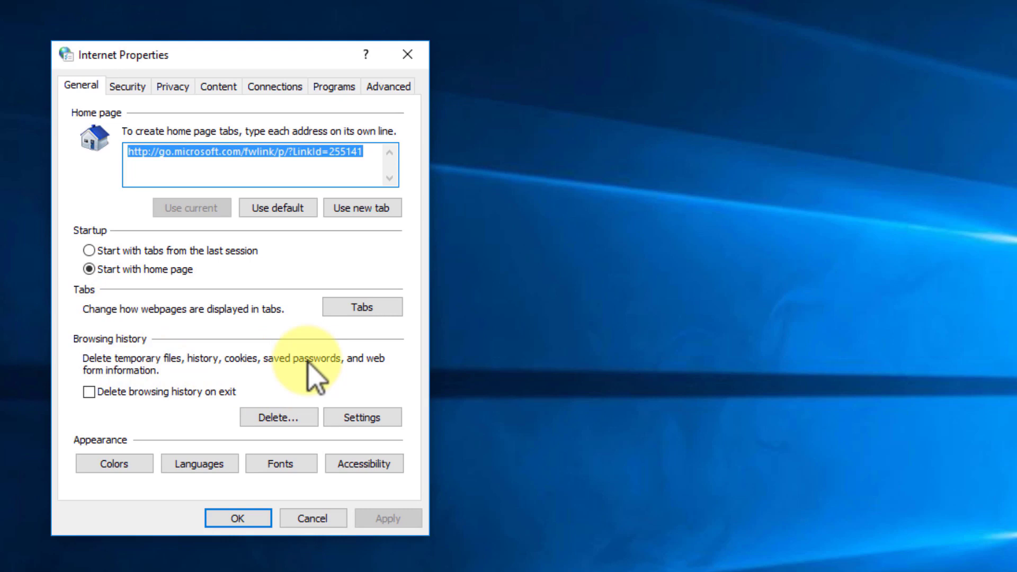
# Step: Delete the browsing history with every category selected, including form data, passwords and tracking protection data, while preserving Favorites website data
pyautogui.click(273, 418)
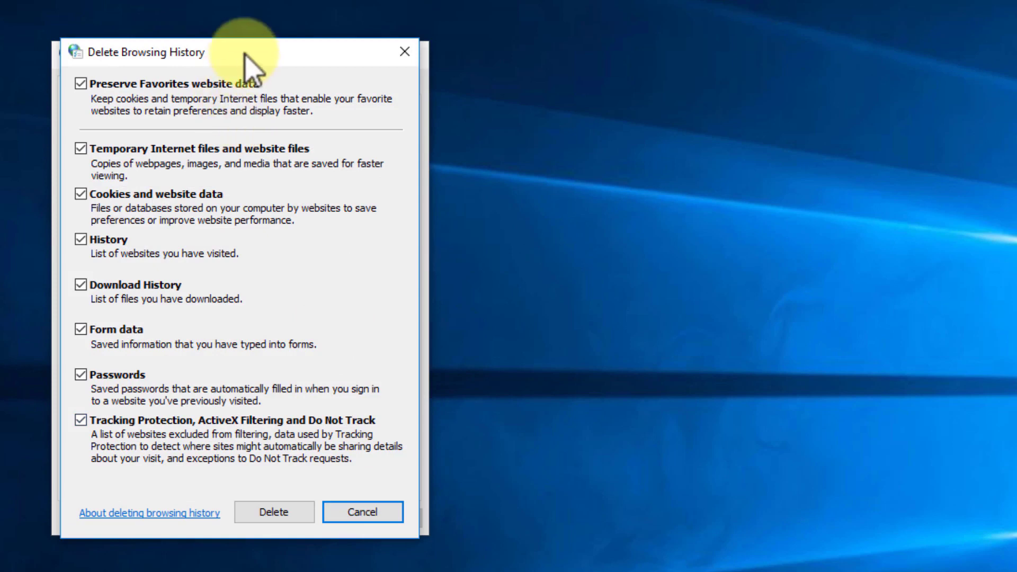
pyautogui.moveTo(246, 54); pyautogui.dragTo(621, 57)
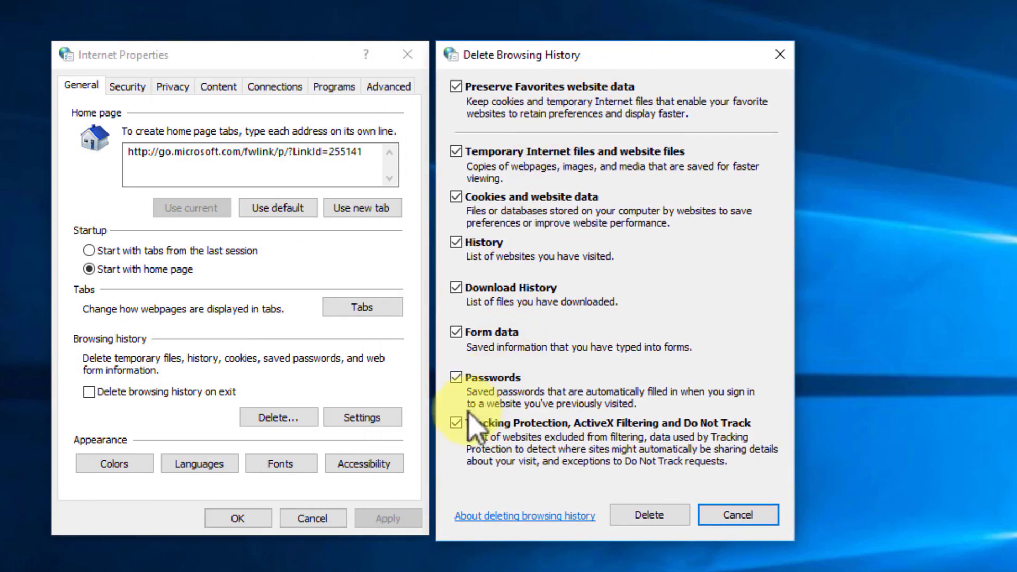
pyautogui.click(456, 423)
pyautogui.click(456, 377)
pyautogui.click(456, 333)
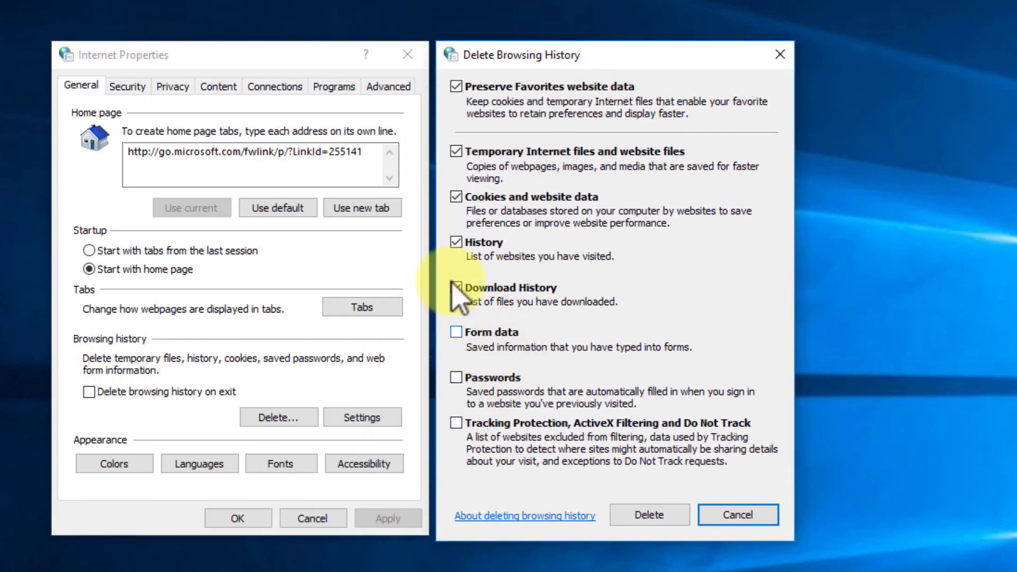
pyautogui.click(456, 333)
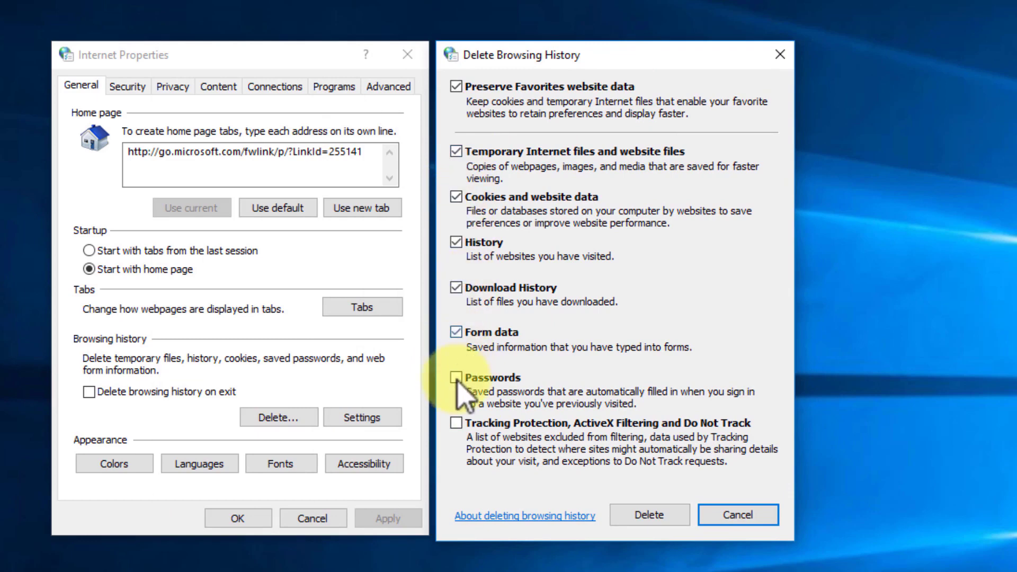
pyautogui.click(456, 377)
pyautogui.click(456, 423)
pyautogui.click(647, 516)
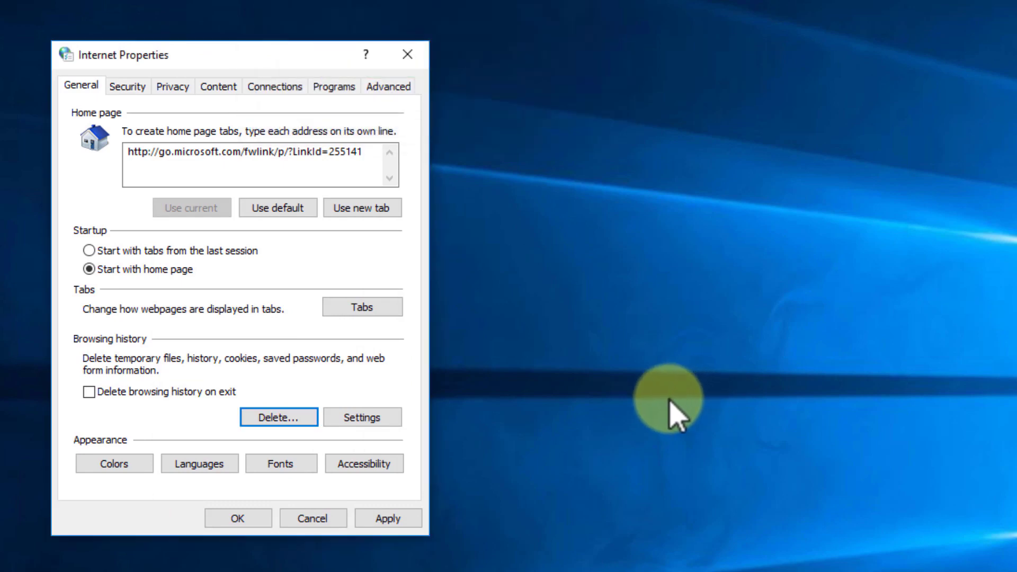
# Step: Enable deleting the browsing history on exit and apply the change
pyautogui.click(90, 393)
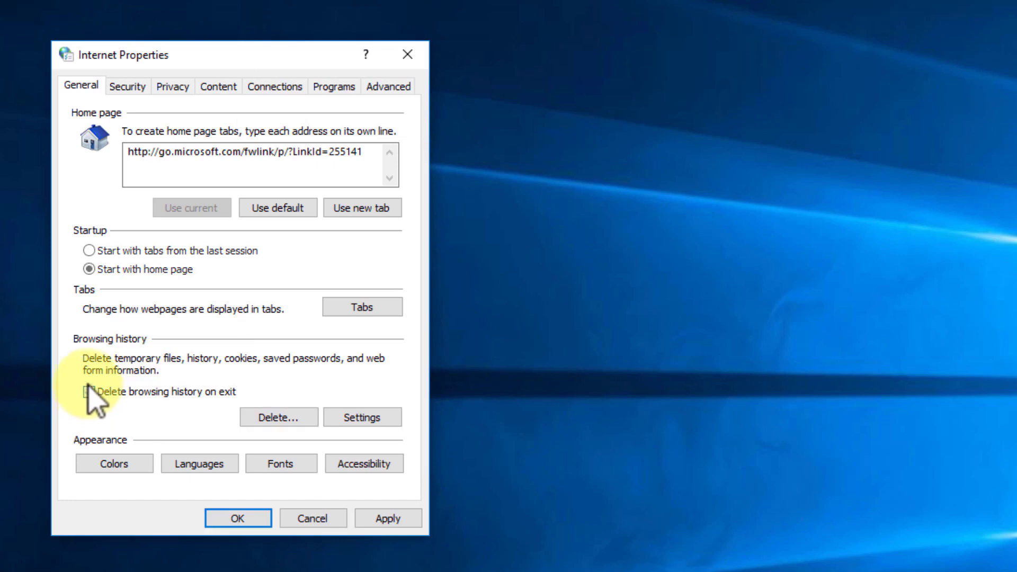
pyautogui.click(393, 520)
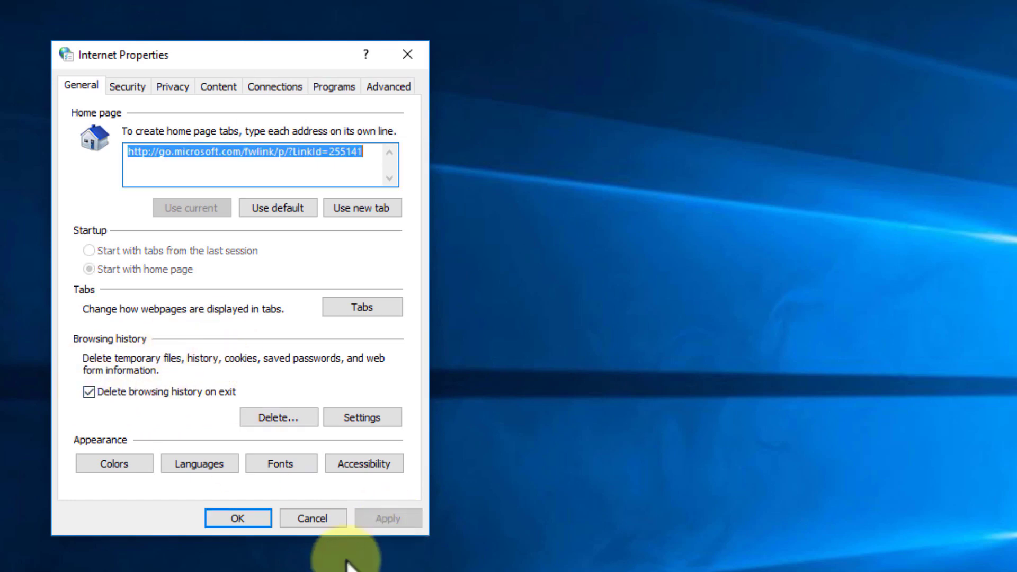
# Step: Review the security settings of the Local intranet, Trusted sites, Restricted sites and Internet zones
pyautogui.click(132, 88)
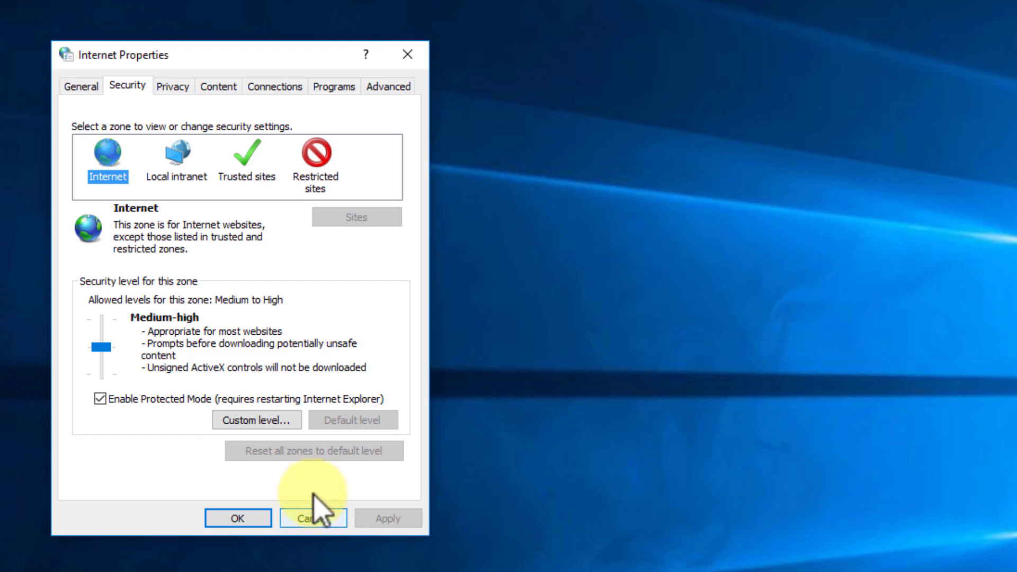
pyautogui.click(183, 179)
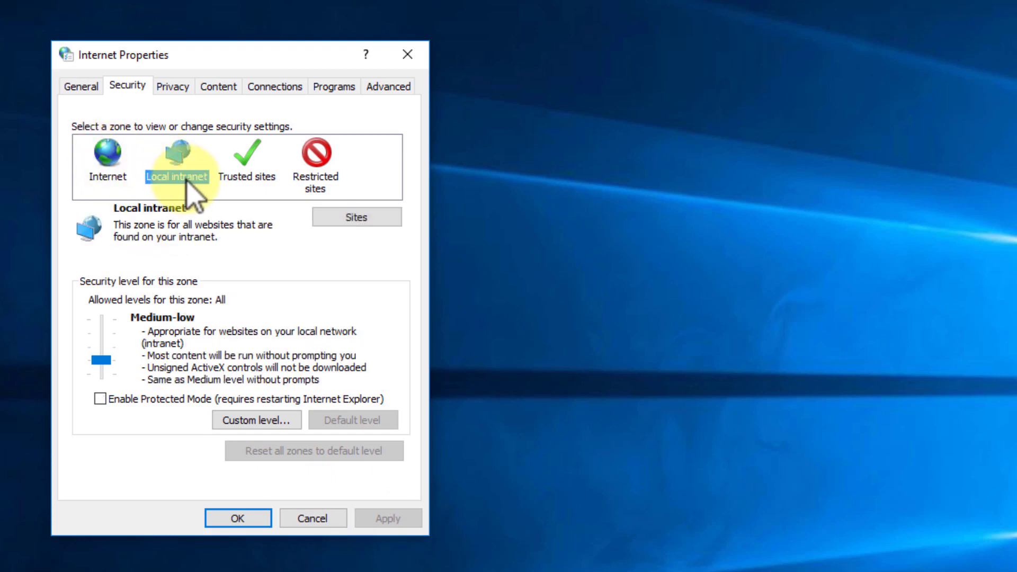
pyautogui.click(245, 180)
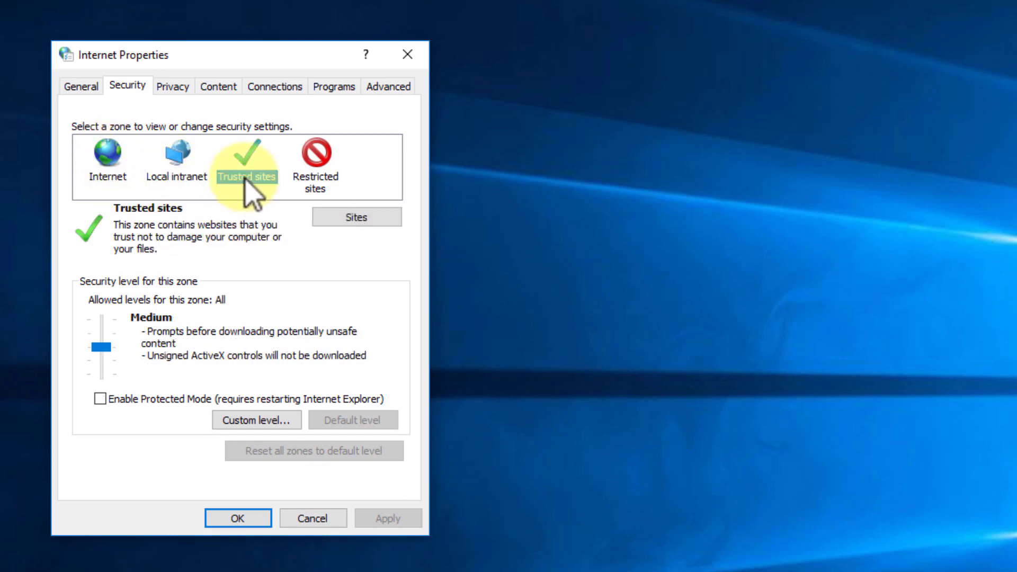
pyautogui.click(321, 181)
pyautogui.click(106, 173)
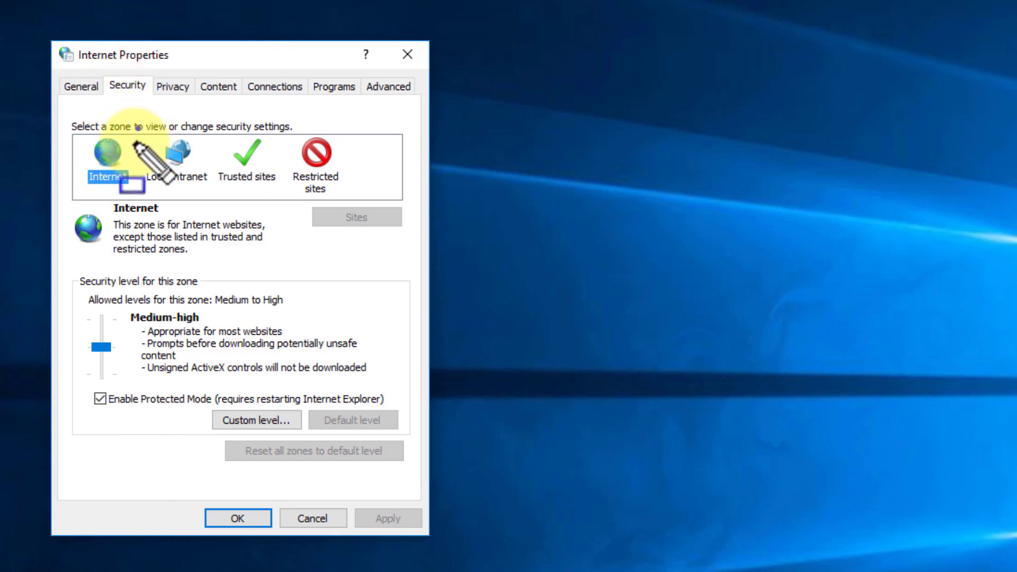
pyautogui.moveTo(137, 128); pyautogui.dragTo(290, 202)
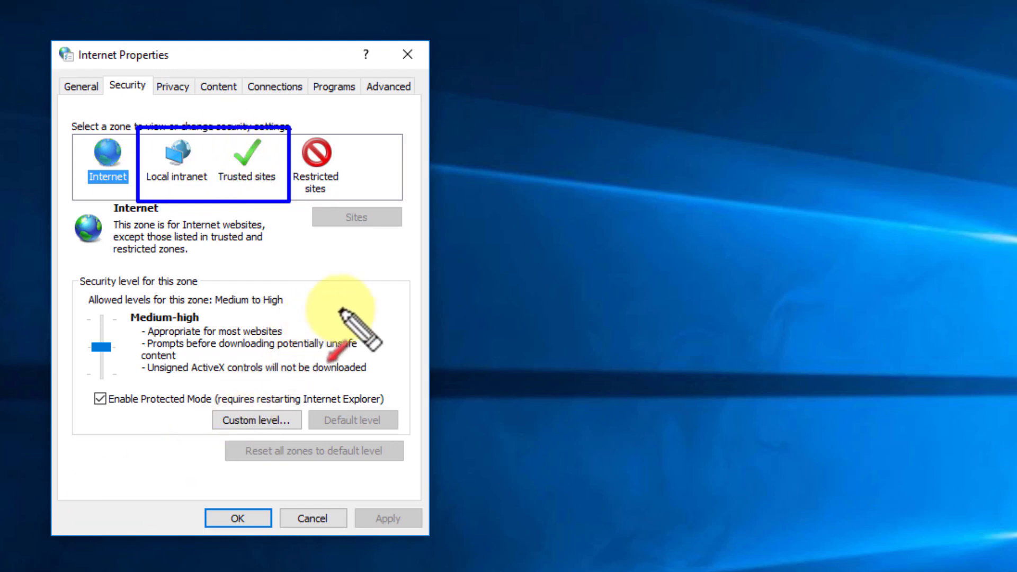
pyautogui.moveTo(350, 312)
pyautogui.mouseDown()
pyautogui.moveTo(272, 297)
pyautogui.moveTo(218, 318)
pyautogui.mouseUp()
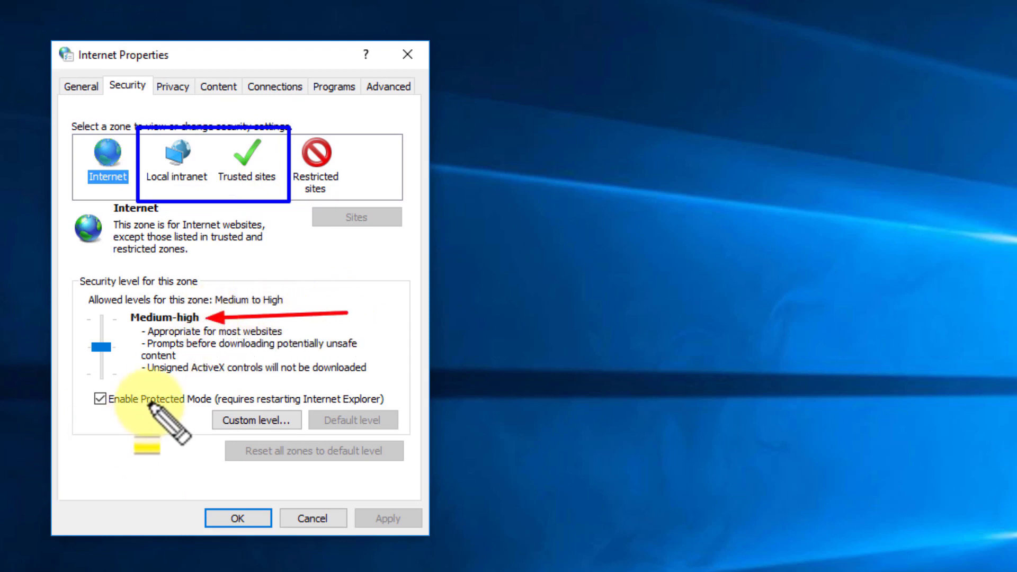
pyautogui.moveTo(140, 399); pyautogui.dragTo(211, 398)
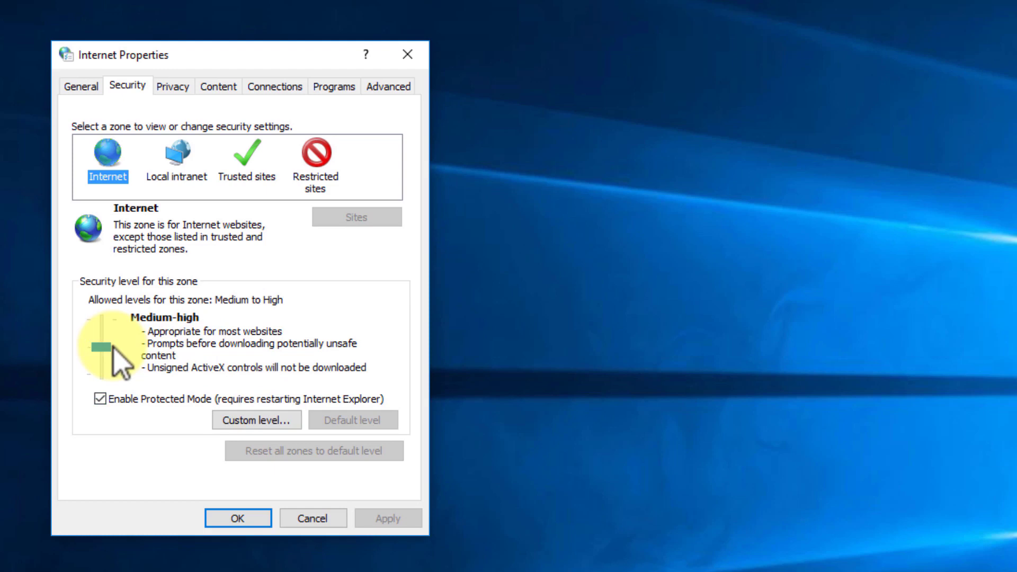
# Step: Lower the Internet zone's security level to Medium, and return it to Medium-high
pyautogui.moveTo(113, 347); pyautogui.dragTo(106, 351)
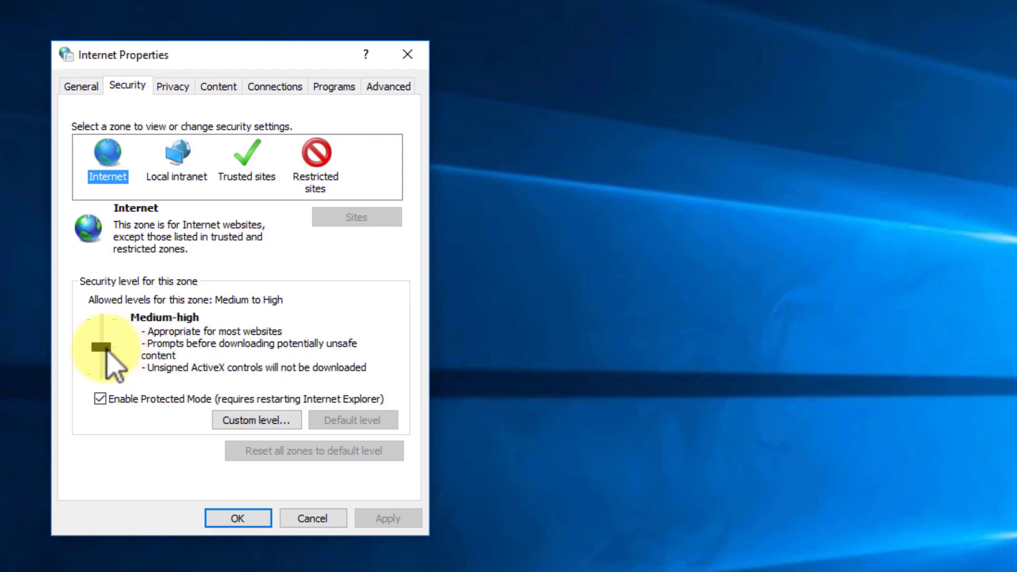
pyautogui.moveTo(104, 348); pyautogui.dragTo(103, 383)
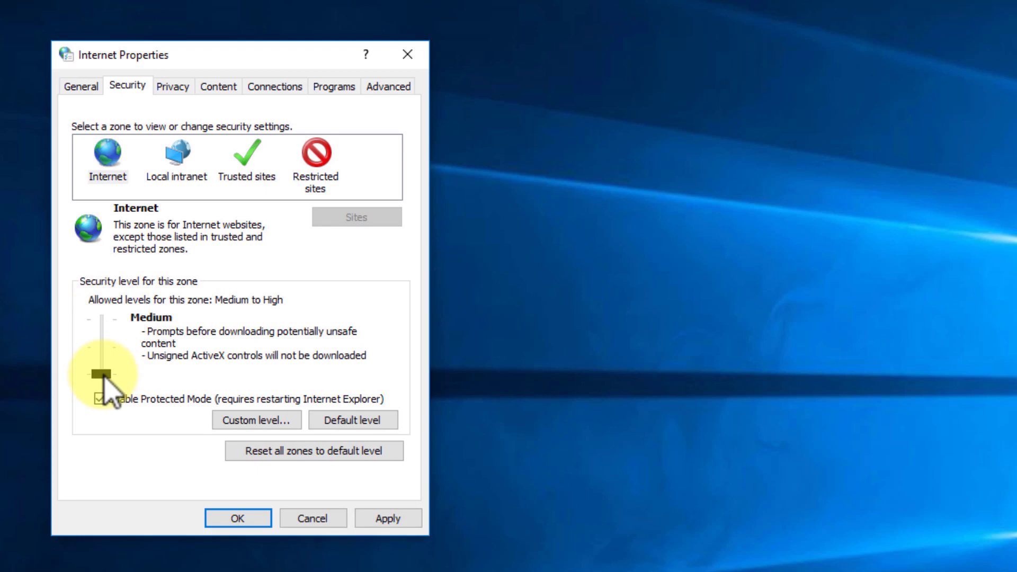
pyautogui.moveTo(104, 373); pyautogui.dragTo(104, 349)
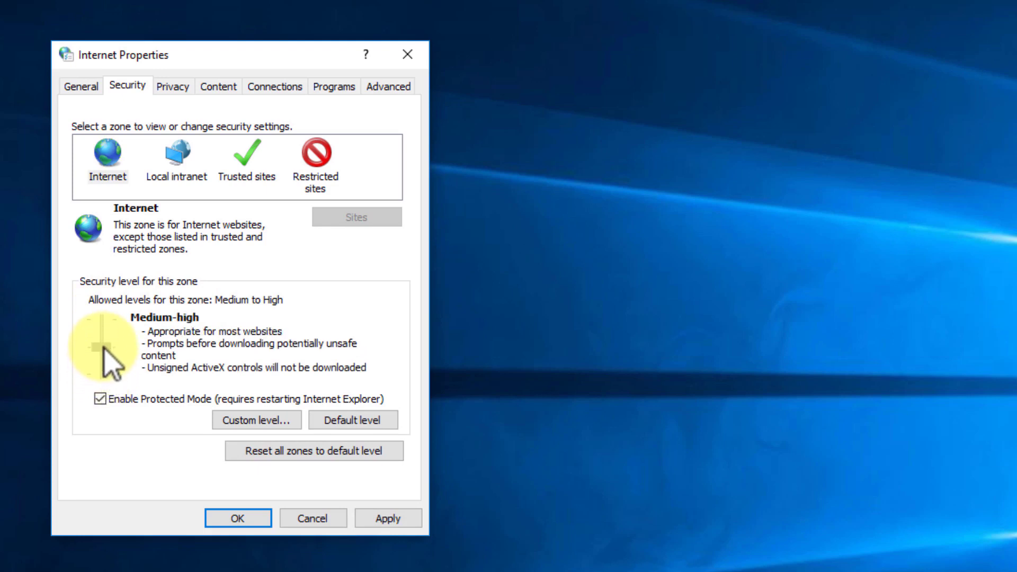
# Step: Open the website settings of the Local intranet zone and turn off automatic detection of the intranet network
pyautogui.click(179, 178)
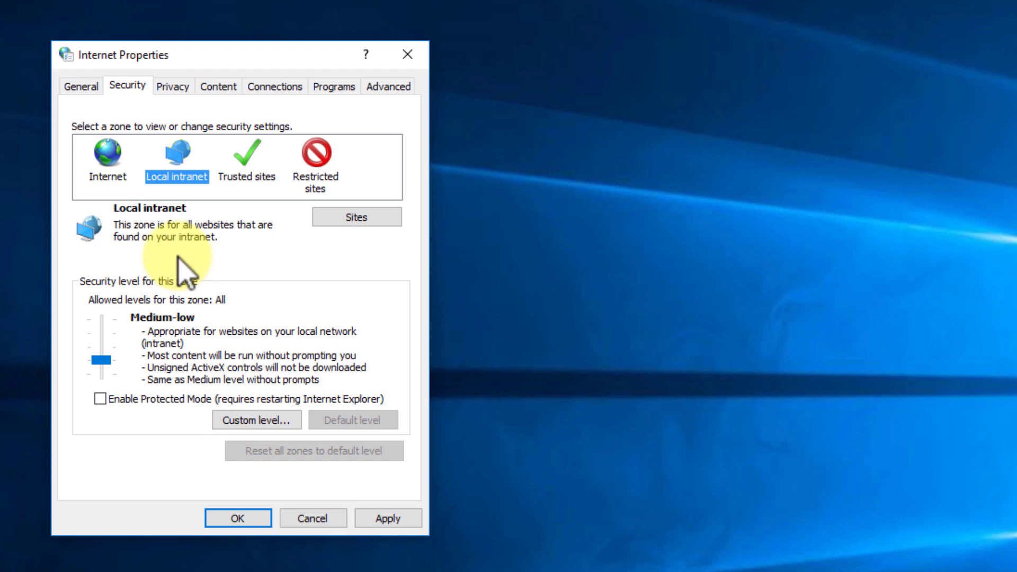
pyautogui.click(345, 219)
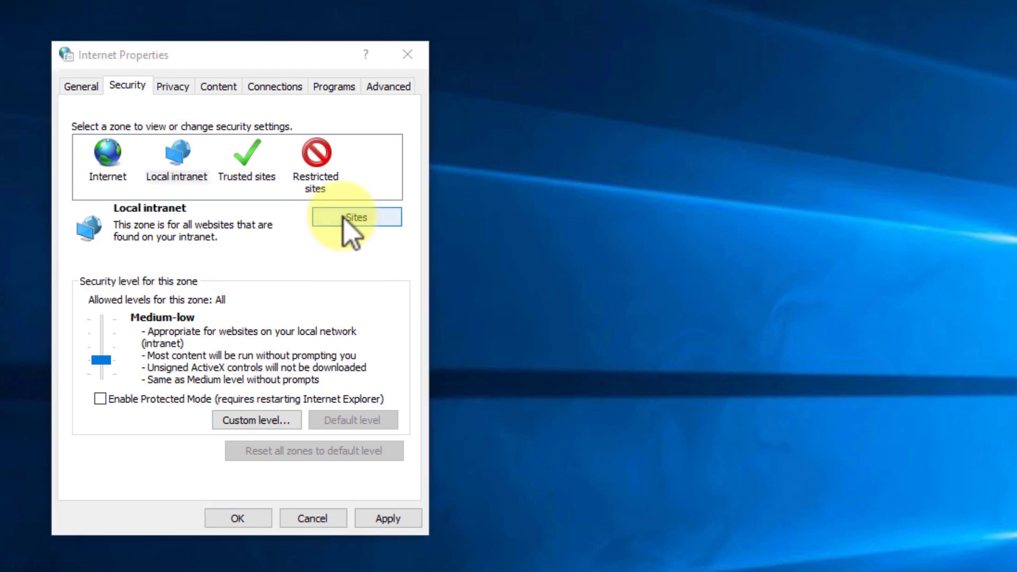
pyautogui.moveTo(221, 89); pyautogui.dragTo(595, 57)
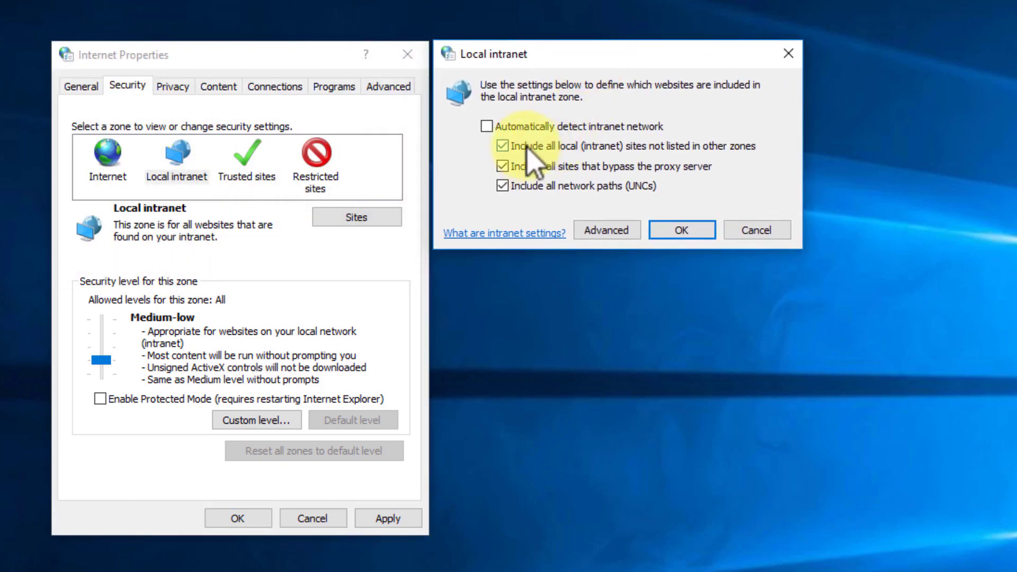
pyautogui.click(487, 126)
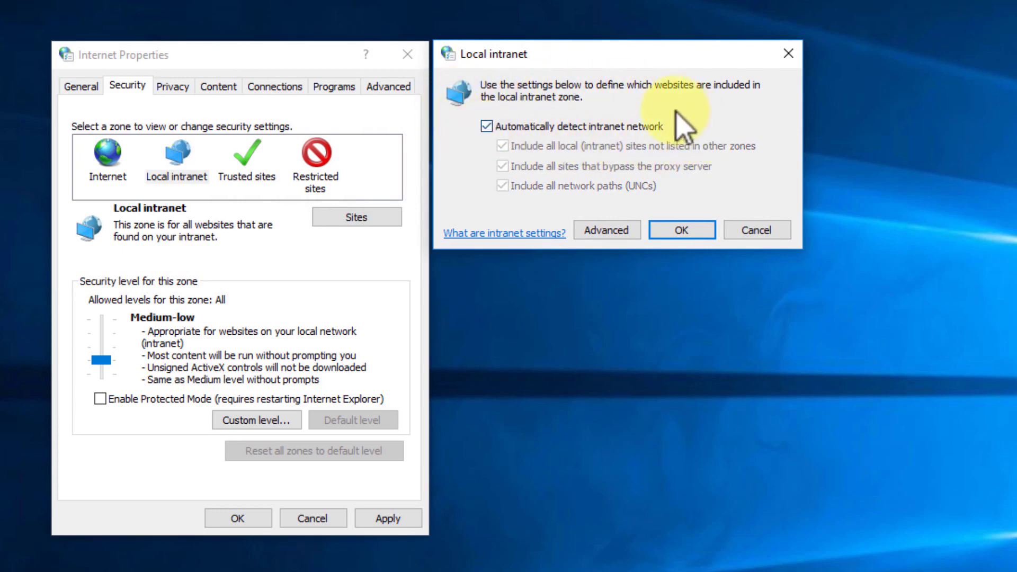
pyautogui.click(487, 127)
# Step: Add the website alnet.local to the Local intranet zone's advanced website list and confirm the zone's settings
pyautogui.click(607, 231)
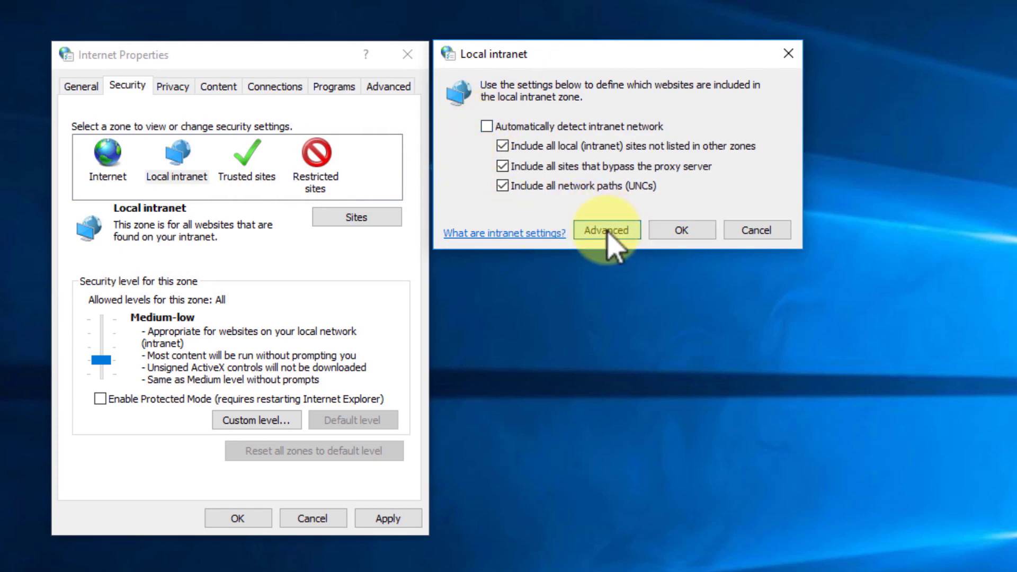
pyautogui.moveTo(571, 48); pyautogui.dragTo(564, 55)
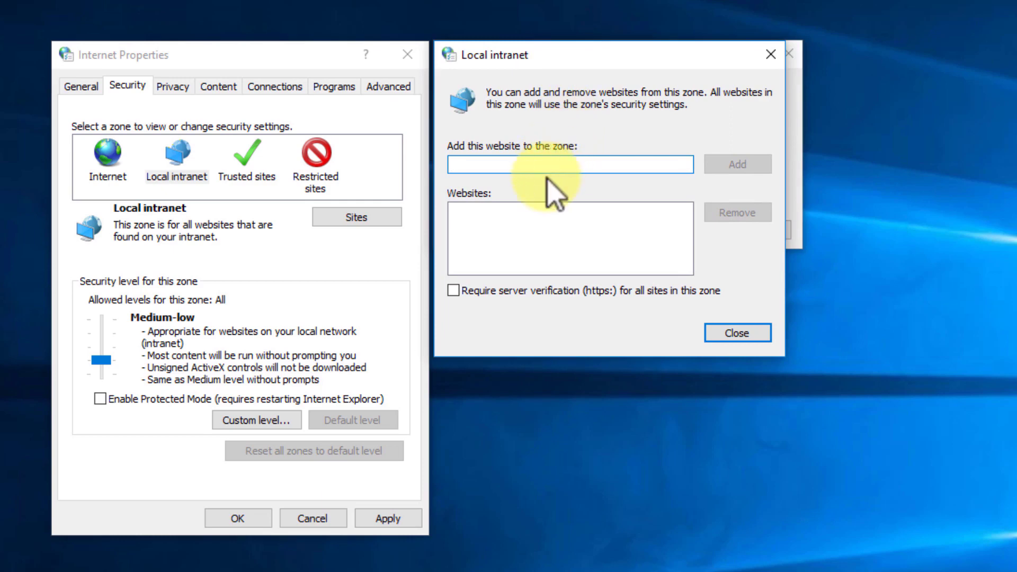
pyautogui.write('alnet')
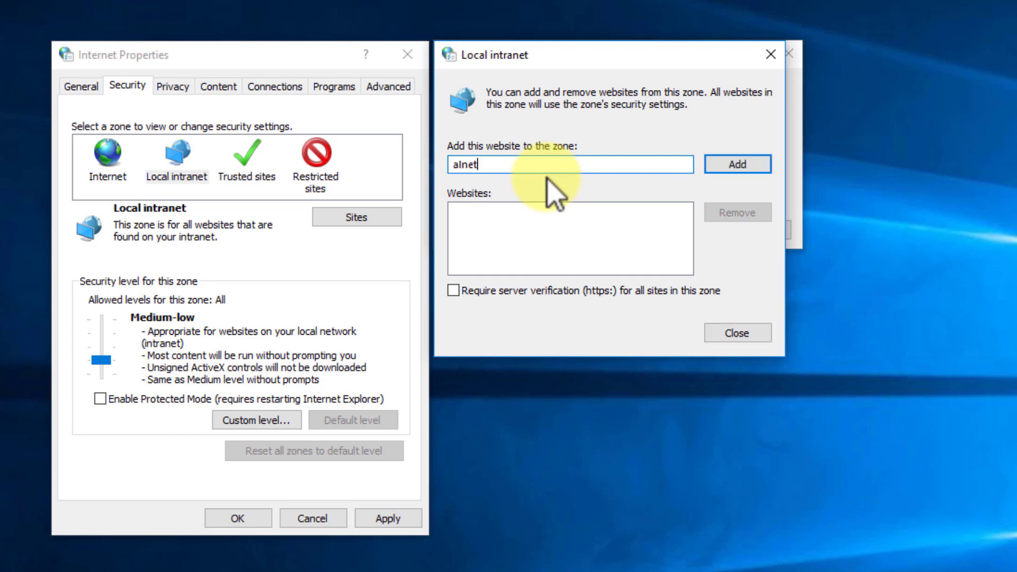
pyautogui.write('.local')
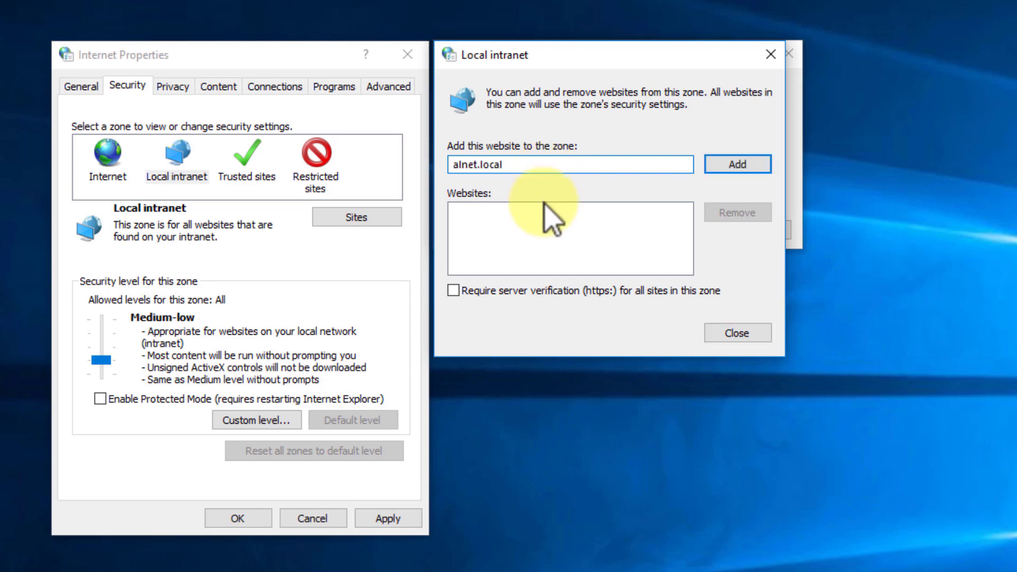
pyautogui.click(731, 160)
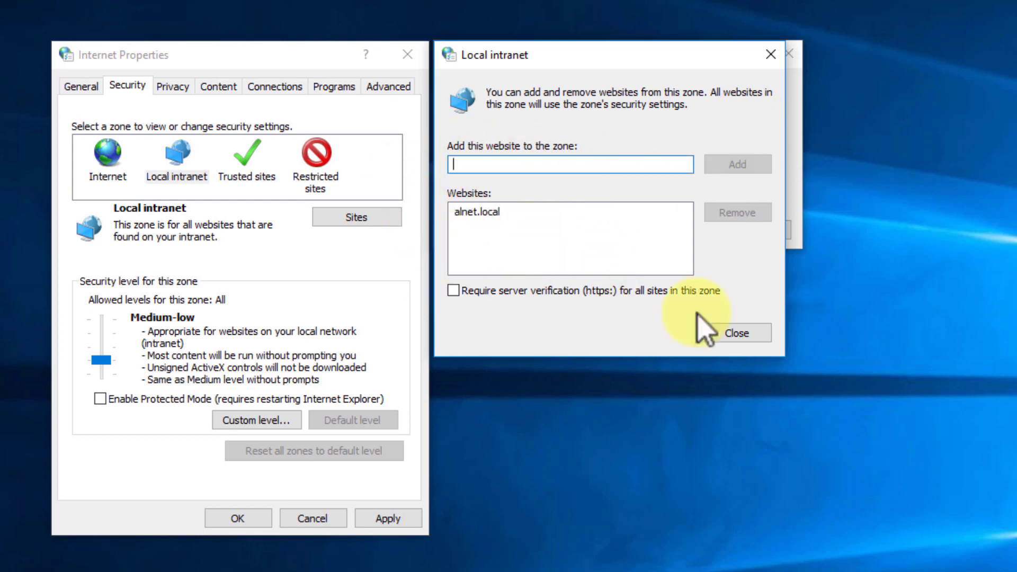
pyautogui.click(747, 334)
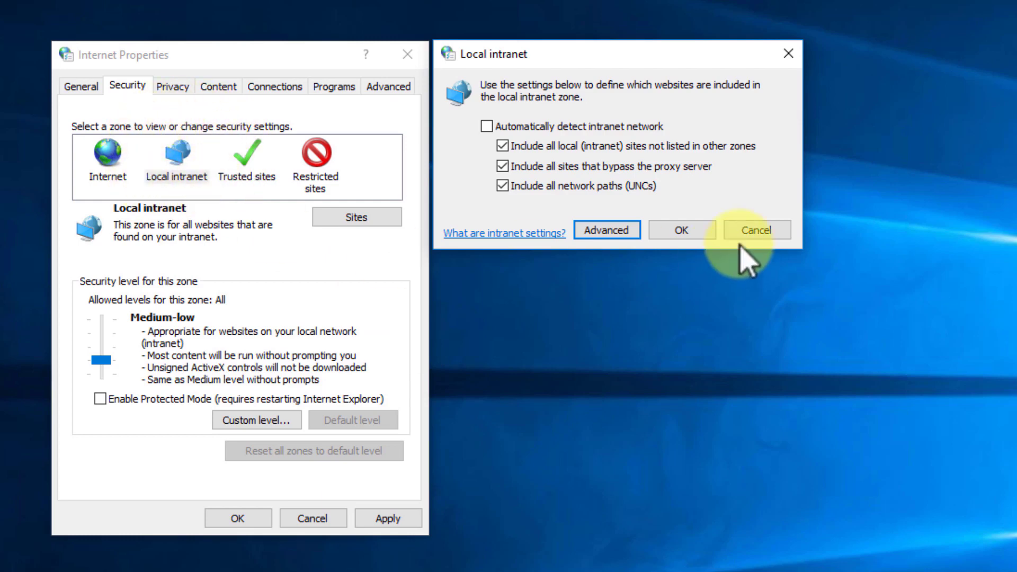
pyautogui.click(682, 230)
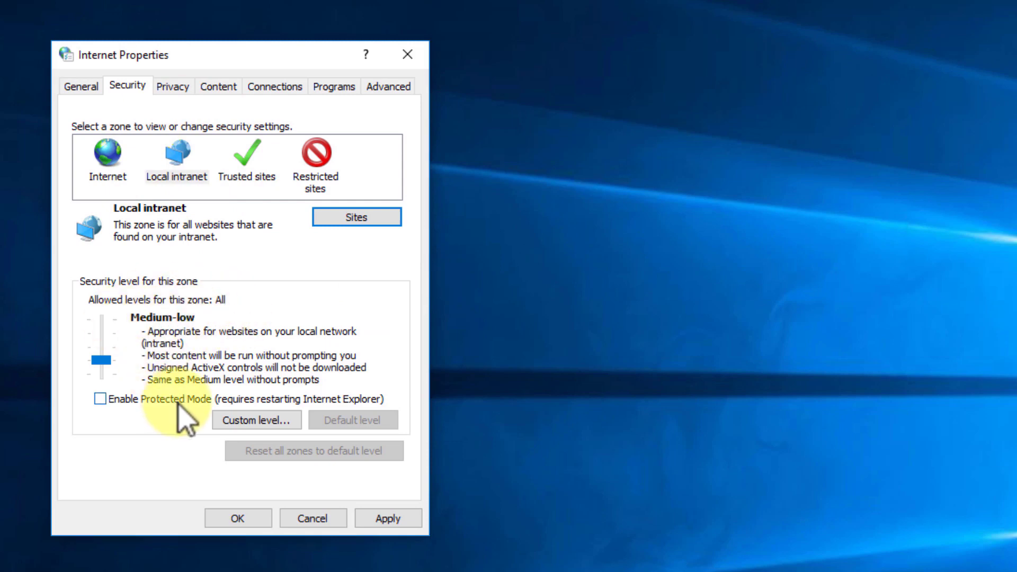
# Step: Open the website list of the Trusted sites zone and try to add alnet.com with server verification required
pyautogui.click(249, 179)
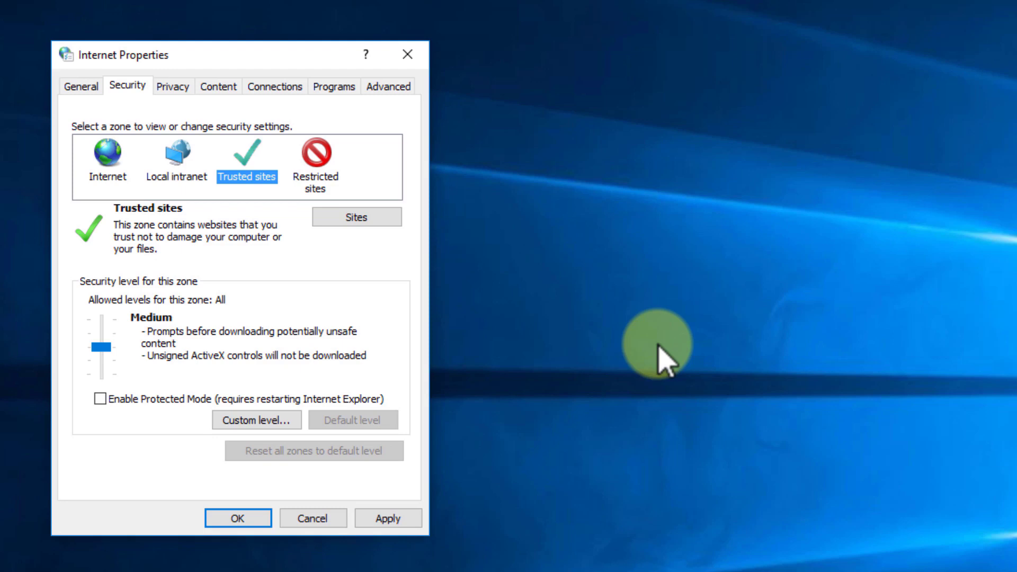
pyautogui.click(358, 219)
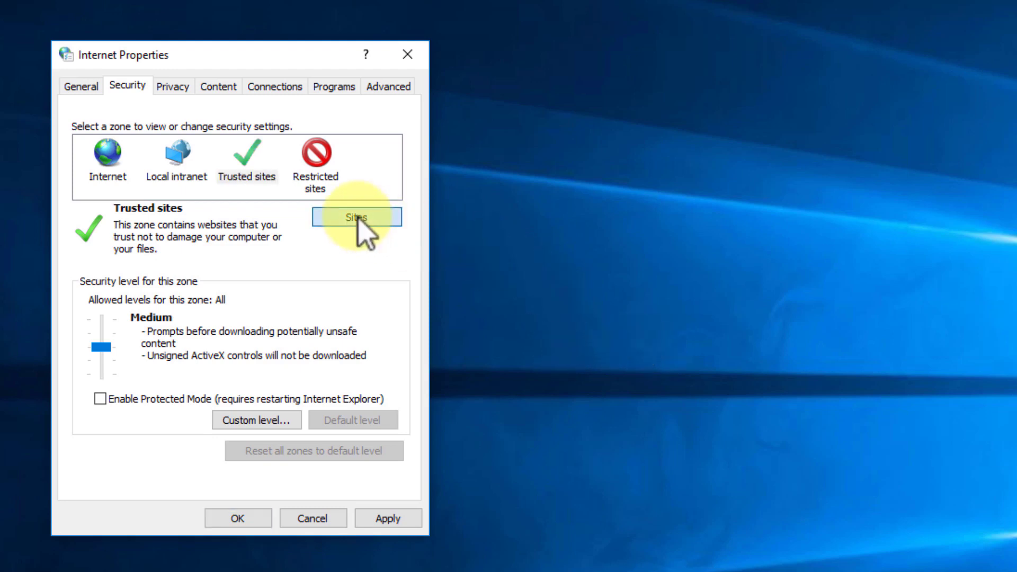
pyautogui.moveTo(192, 74); pyautogui.dragTo(619, 57)
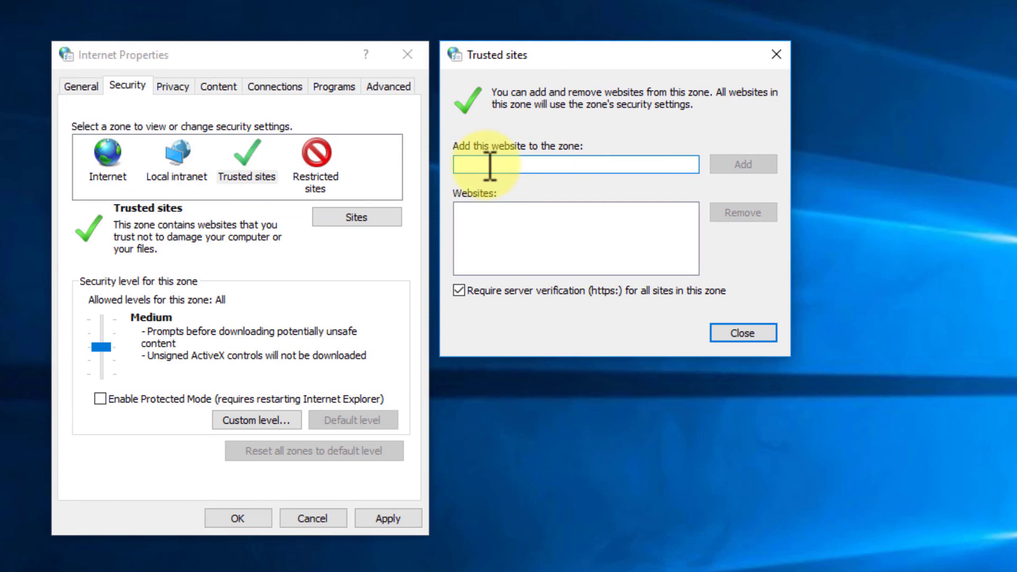
pyautogui.write('alnet.com')
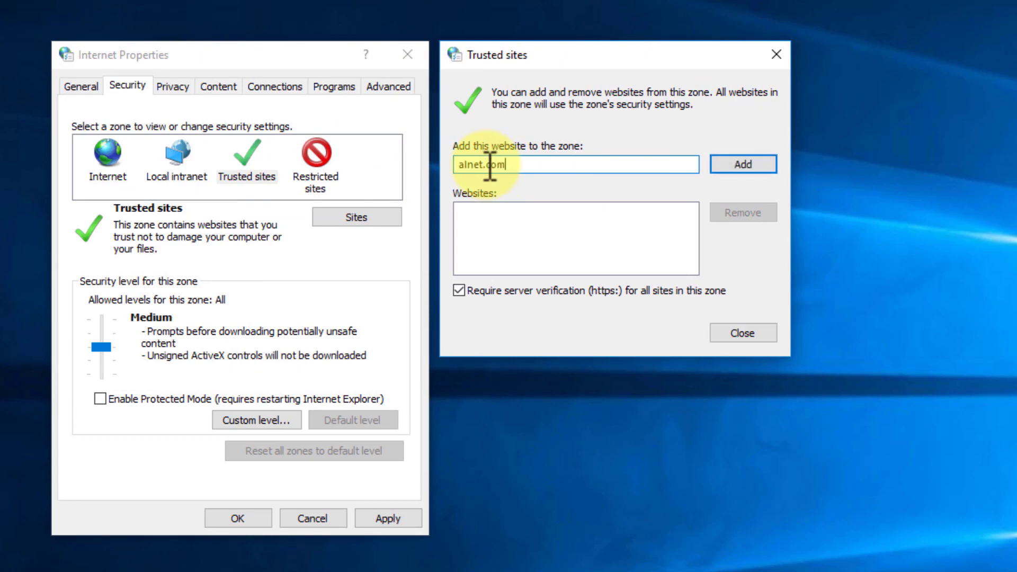
pyautogui.click(763, 162)
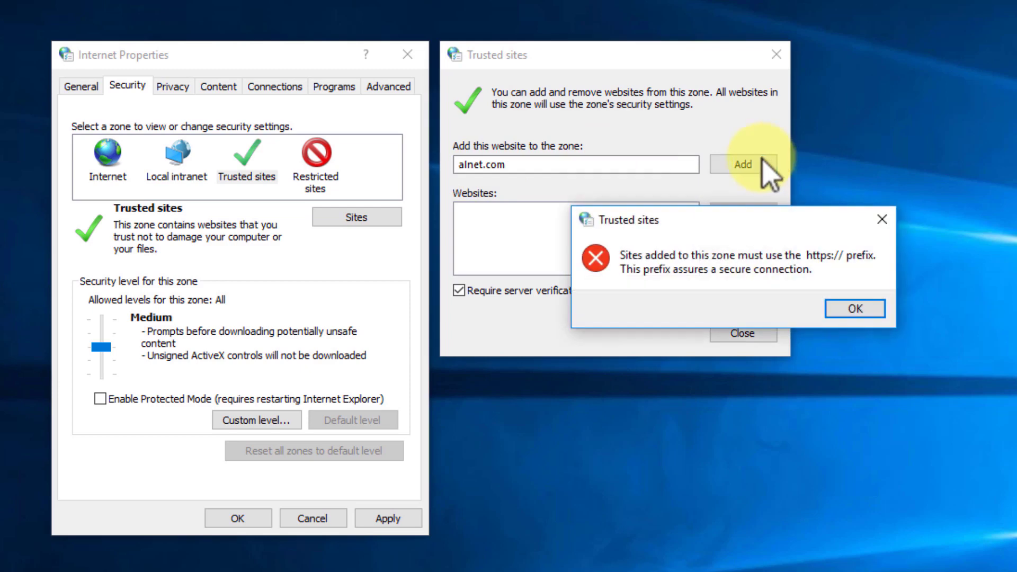
pyautogui.click(859, 308)
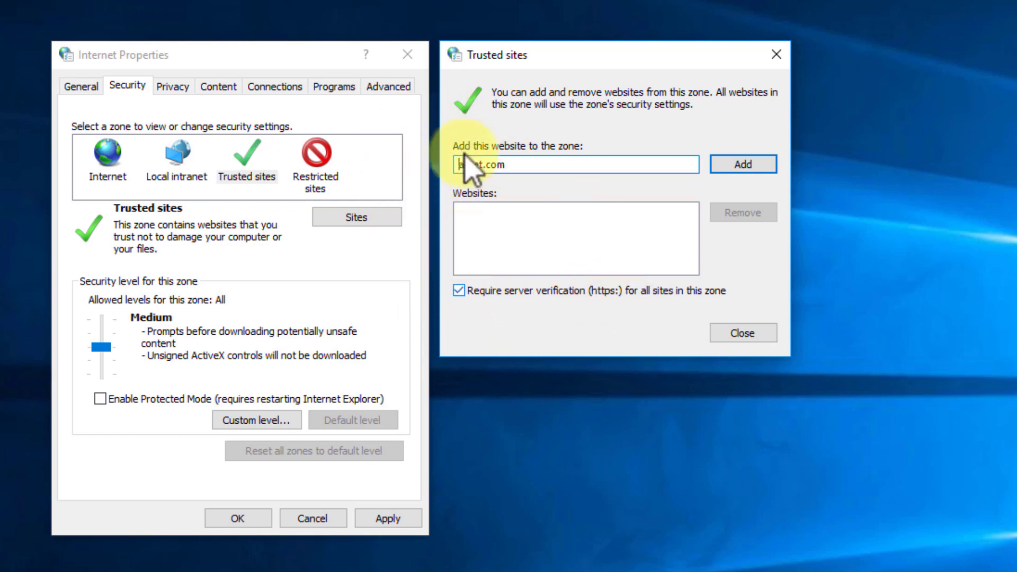
pyautogui.click(459, 291)
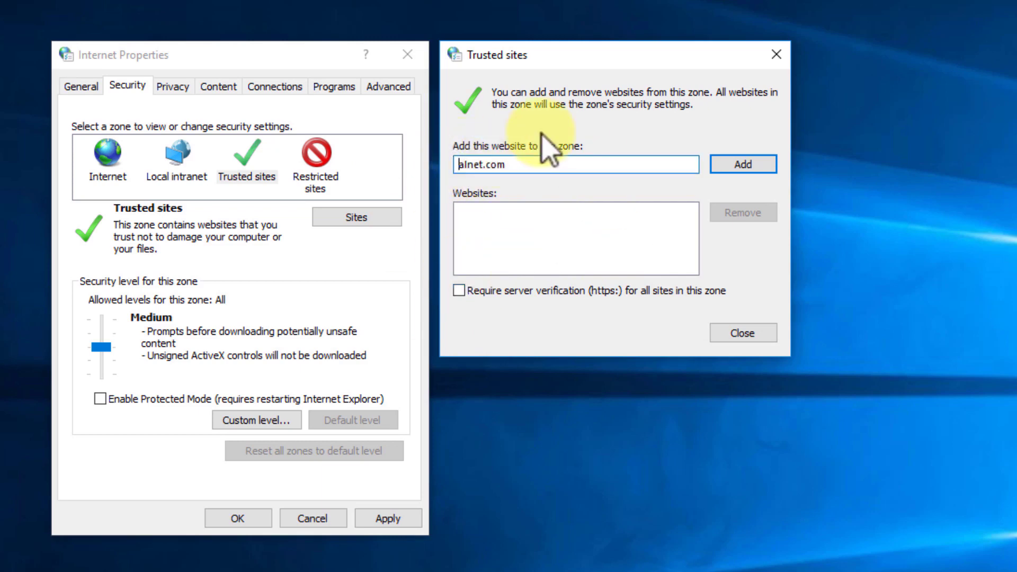
pyautogui.write('http')
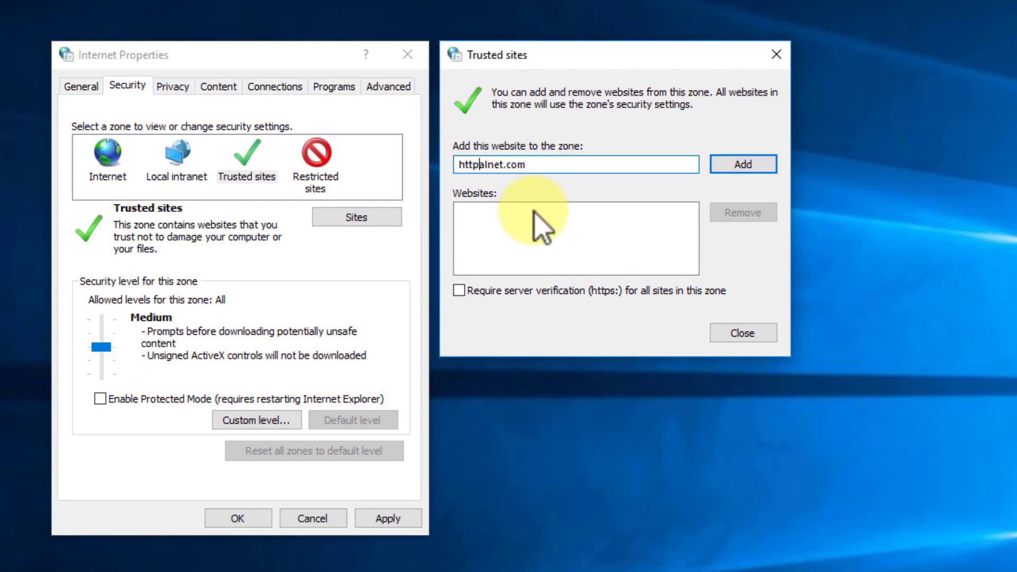
pyautogui.write('://ww.')
pyautogui.click(735, 164)
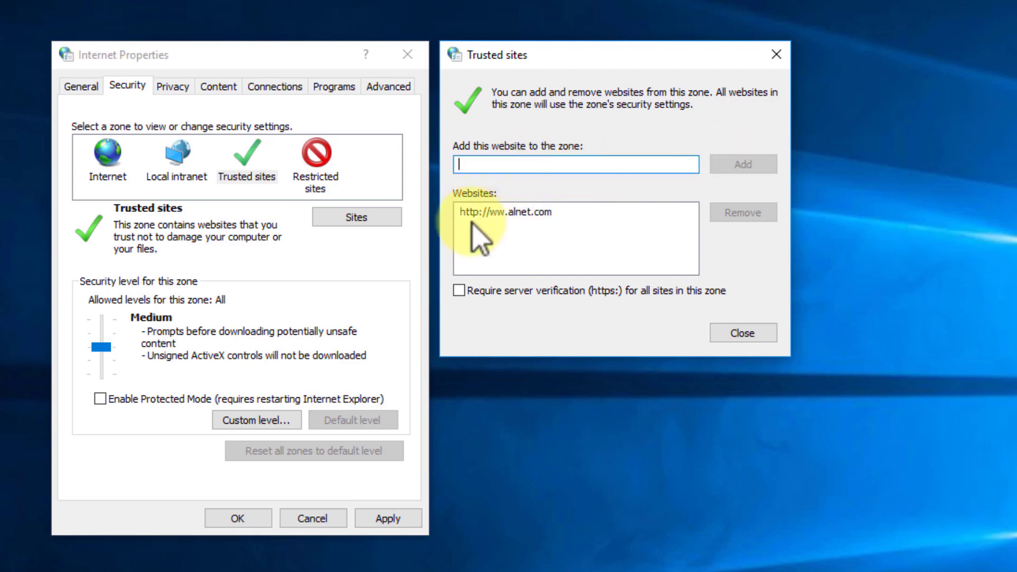
pyautogui.click(510, 215)
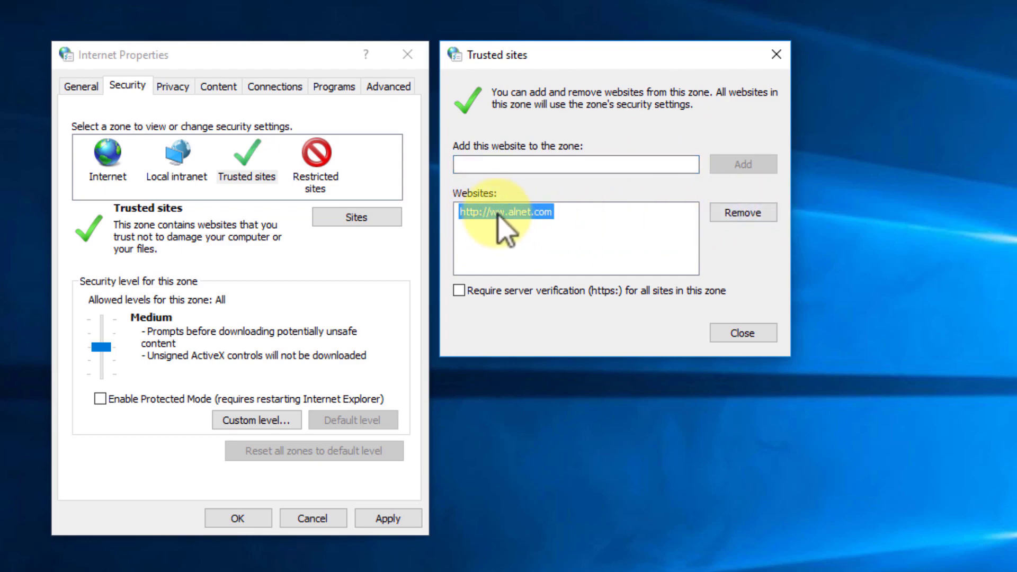
pyautogui.click(734, 215)
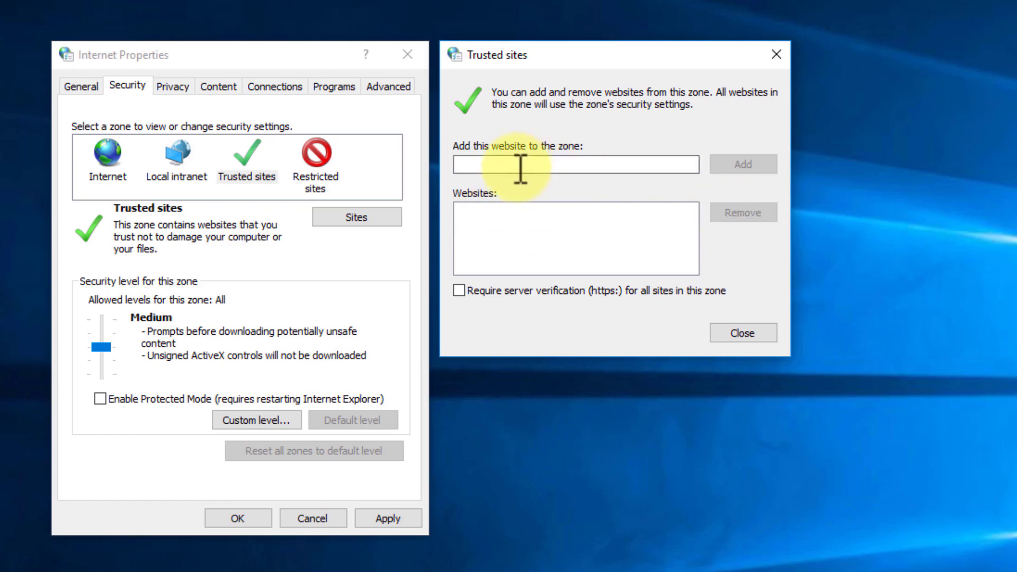
pyautogui.click(520, 171)
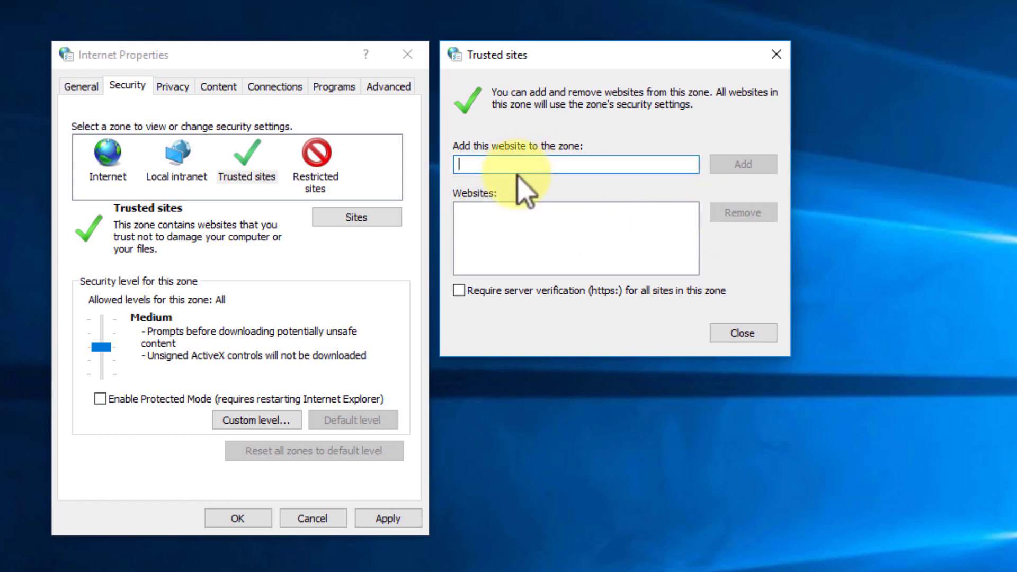
pyautogui.write('alnet.com')
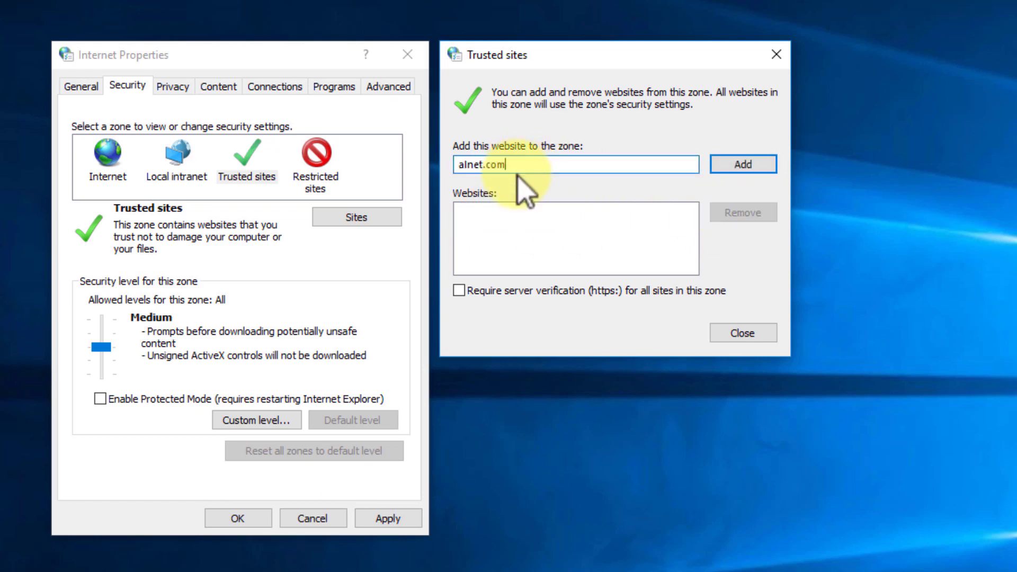
pyautogui.click(762, 166)
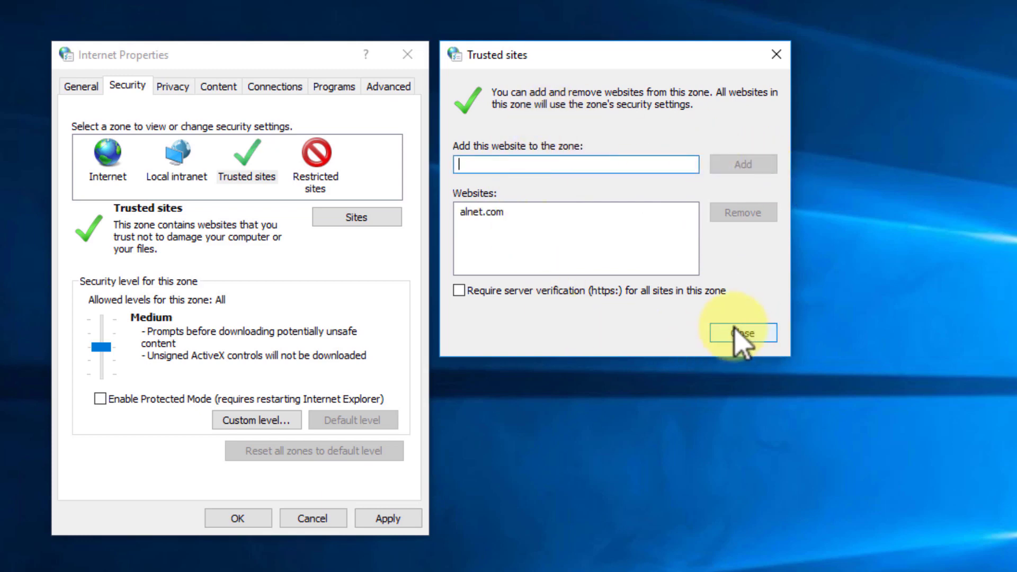
pyautogui.click(750, 335)
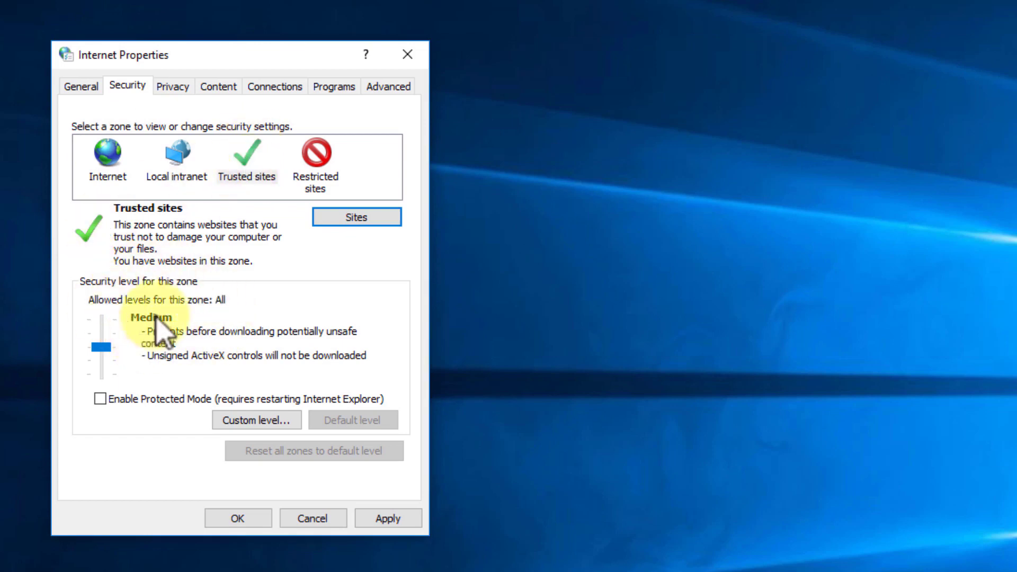
# Step: Compare the security levels of the Local intranet and Trusted sites zones
pyautogui.click(180, 177)
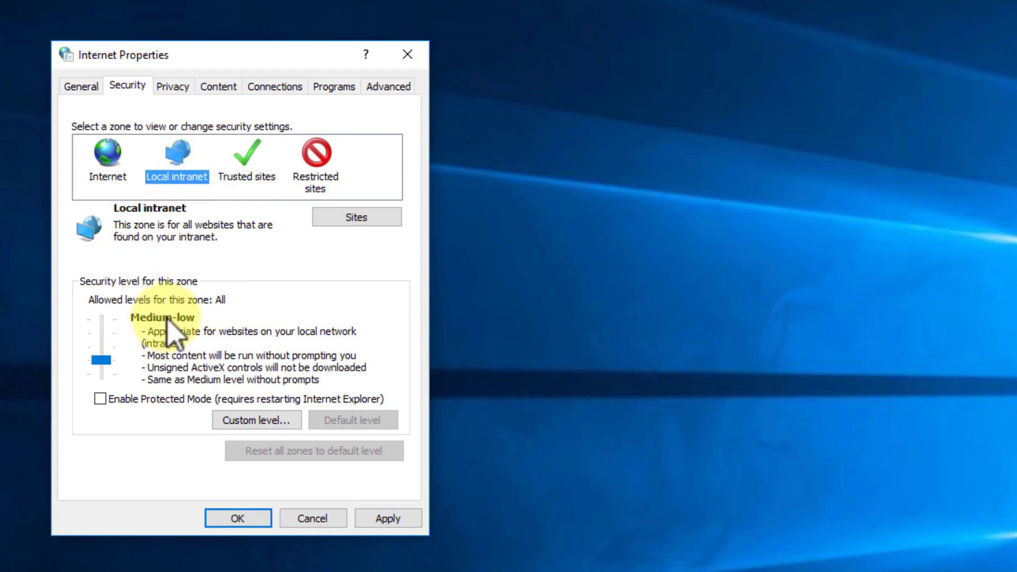
pyautogui.click(256, 180)
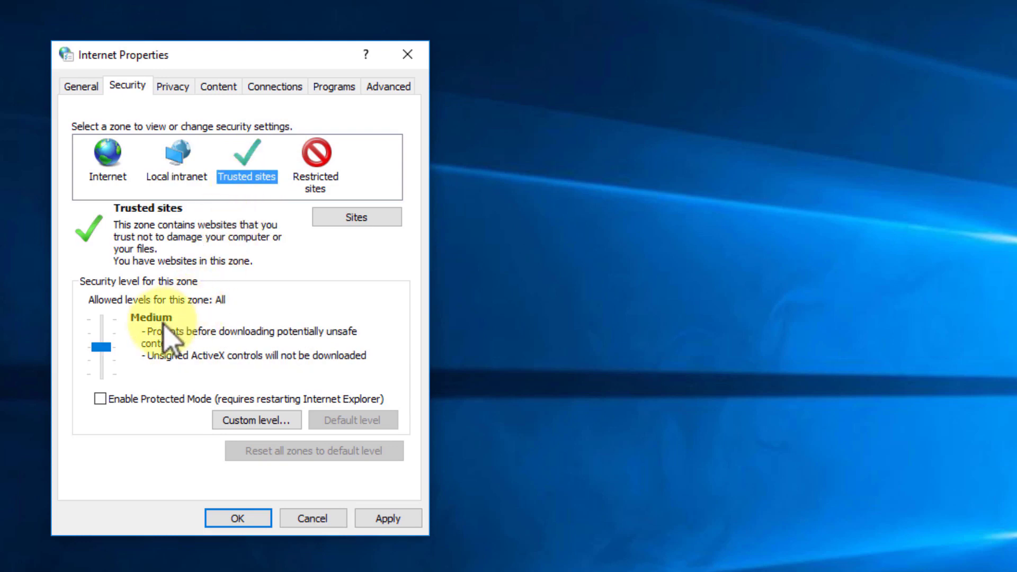
pyautogui.click(177, 177)
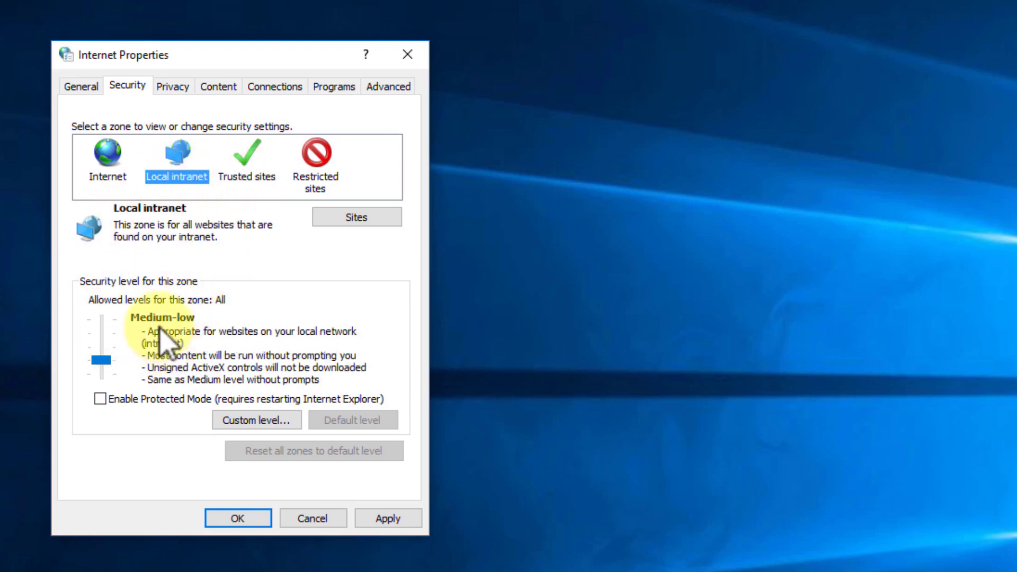
# Step: Compare the security levels of the Trusted sites, Internet and Restricted sites zones
pyautogui.click(247, 179)
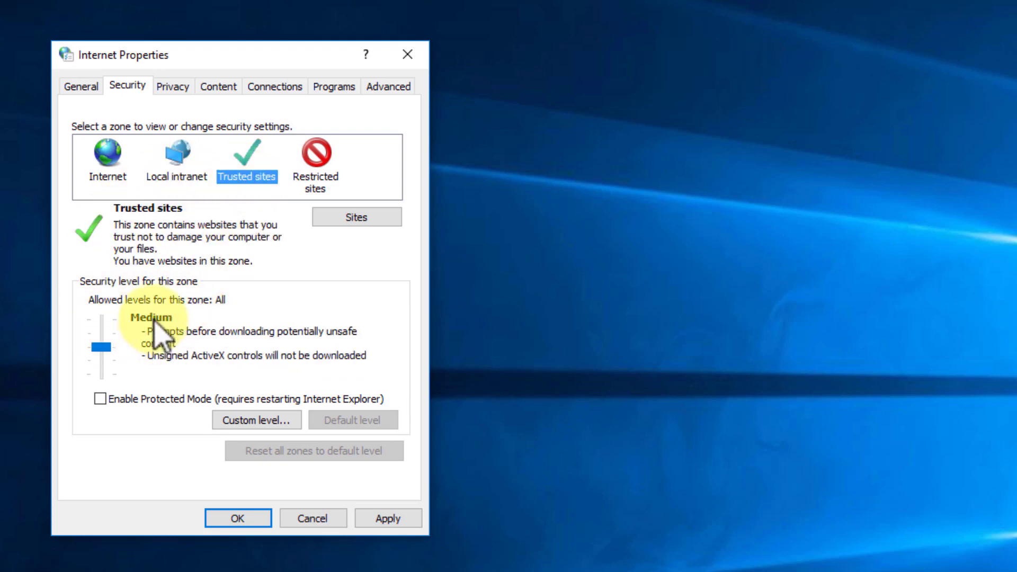
pyautogui.click(113, 177)
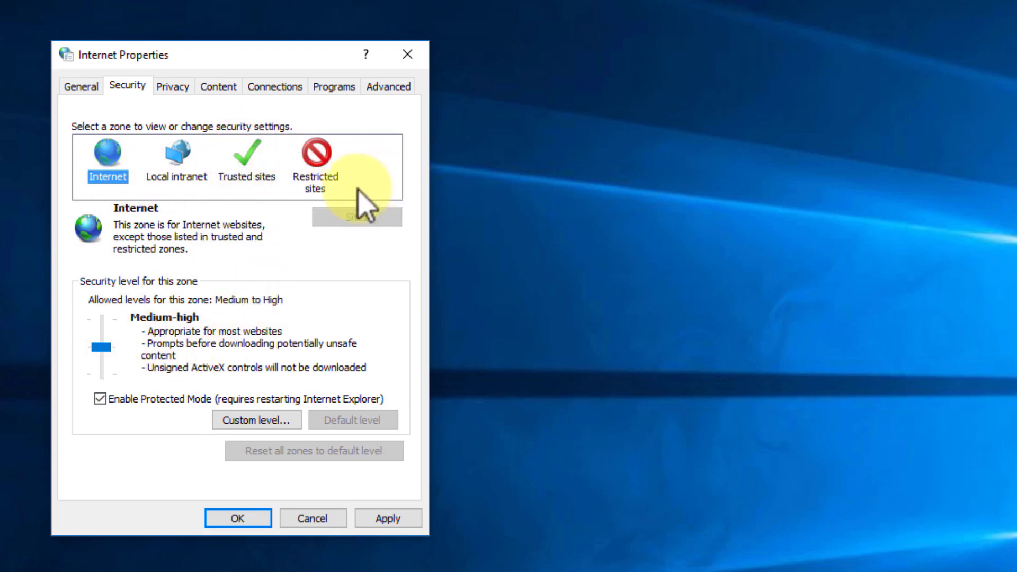
pyautogui.click(323, 190)
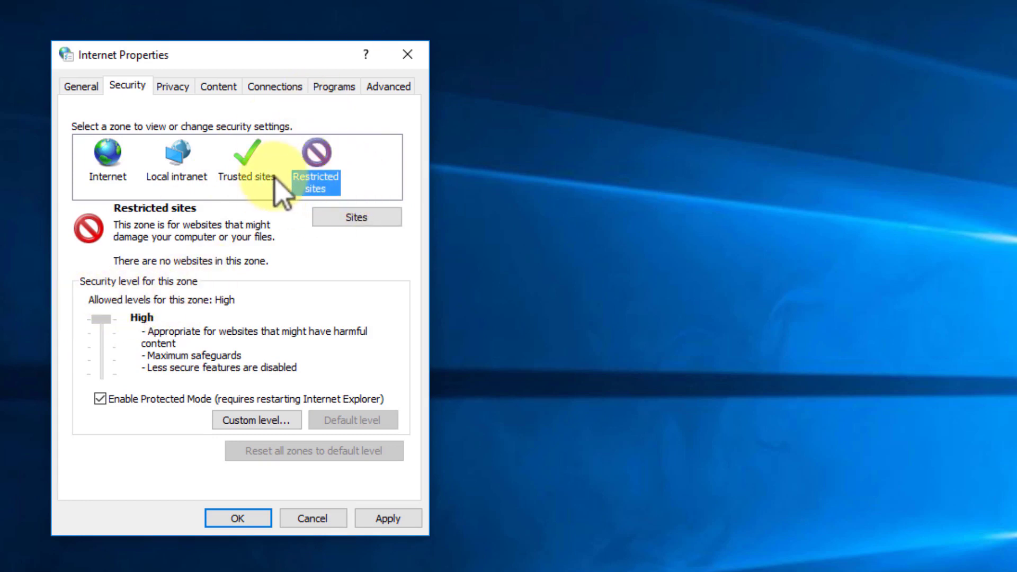
pyautogui.click(252, 178)
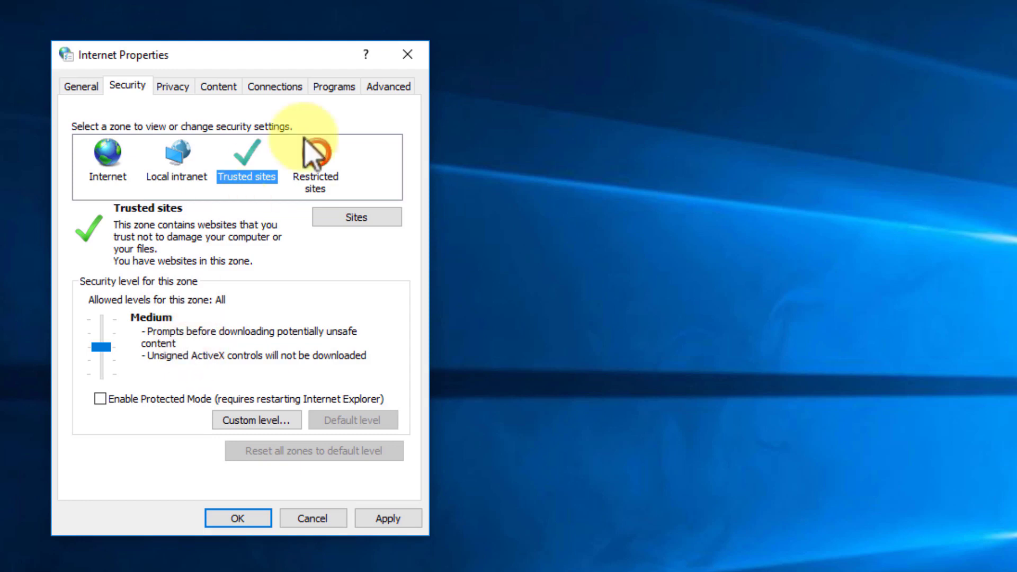
pyautogui.click(316, 185)
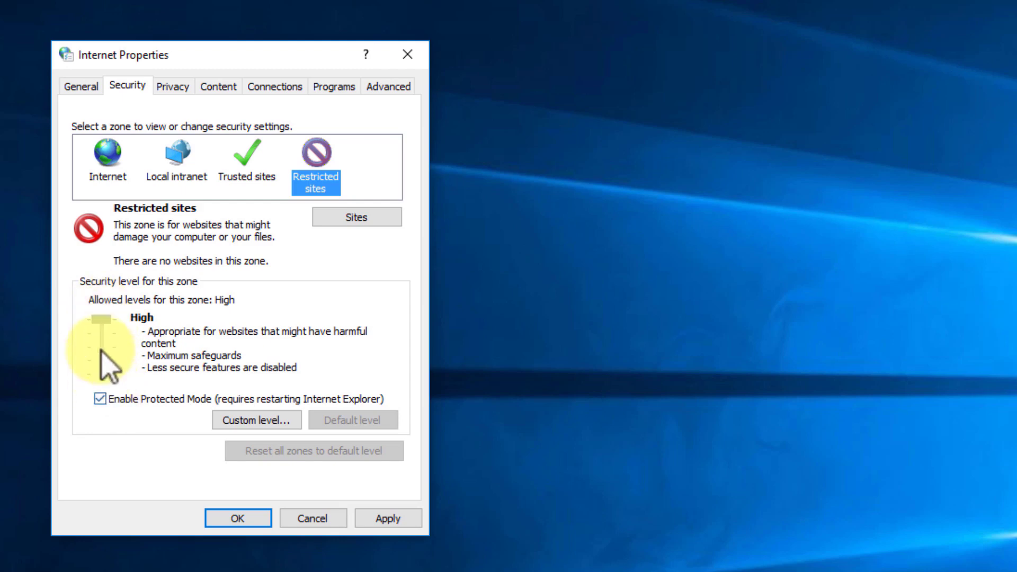
# Step: Try the Low and Medium-low security levels for the Trusted sites zone, then reset all zones to their default level
pyautogui.click(245, 175)
pyautogui.moveTo(102, 347); pyautogui.dragTo(104, 375)
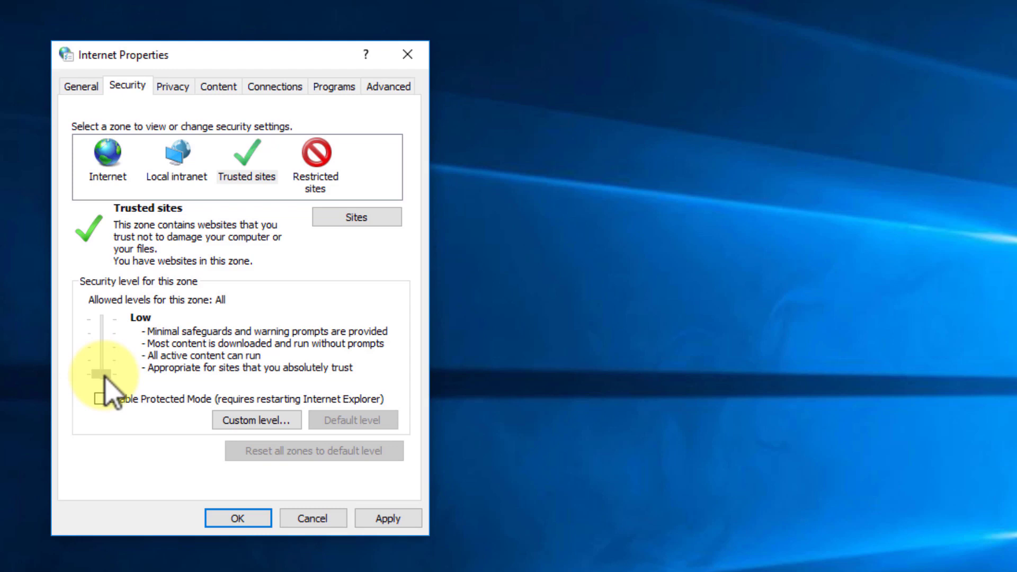
pyautogui.moveTo(104, 375)
pyautogui.mouseDown()
pyautogui.moveTo(107, 311)
pyautogui.moveTo(93, 382)
pyautogui.moveTo(107, 318)
pyautogui.moveTo(97, 377)
pyautogui.moveTo(104, 352)
pyautogui.moveTo(105, 366)
pyautogui.mouseUp()
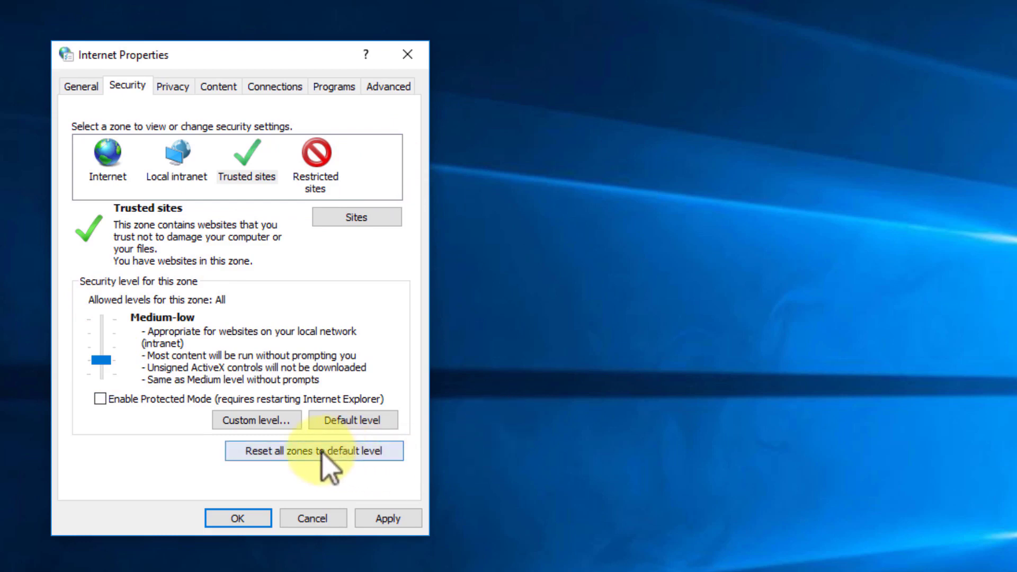
pyautogui.click(267, 455)
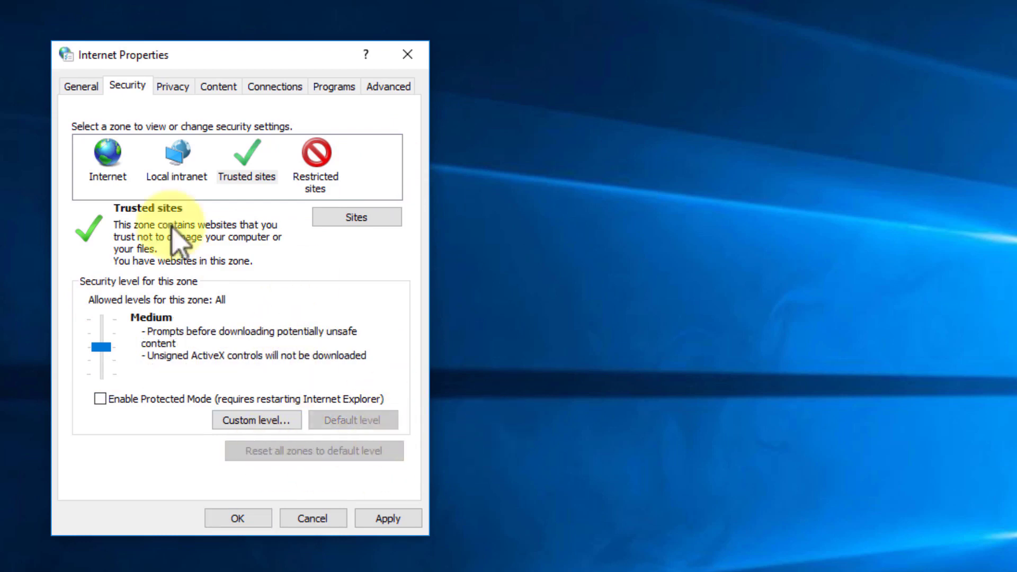
# Step: Add darkweb.org to the Restricted sites zone and close its website list
pyautogui.click(317, 155)
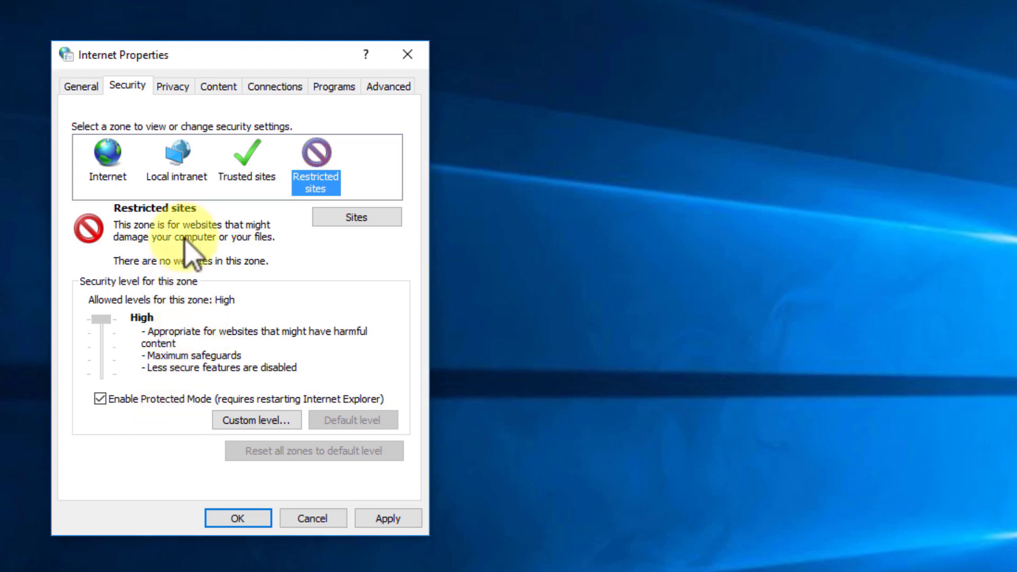
pyautogui.click(356, 219)
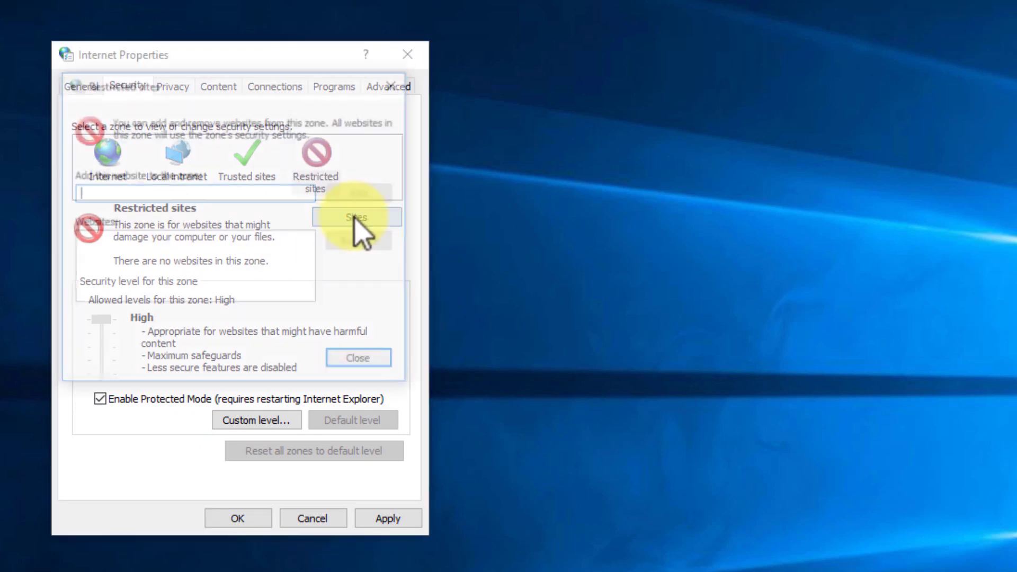
pyautogui.moveTo(246, 85); pyautogui.dragTo(636, 53)
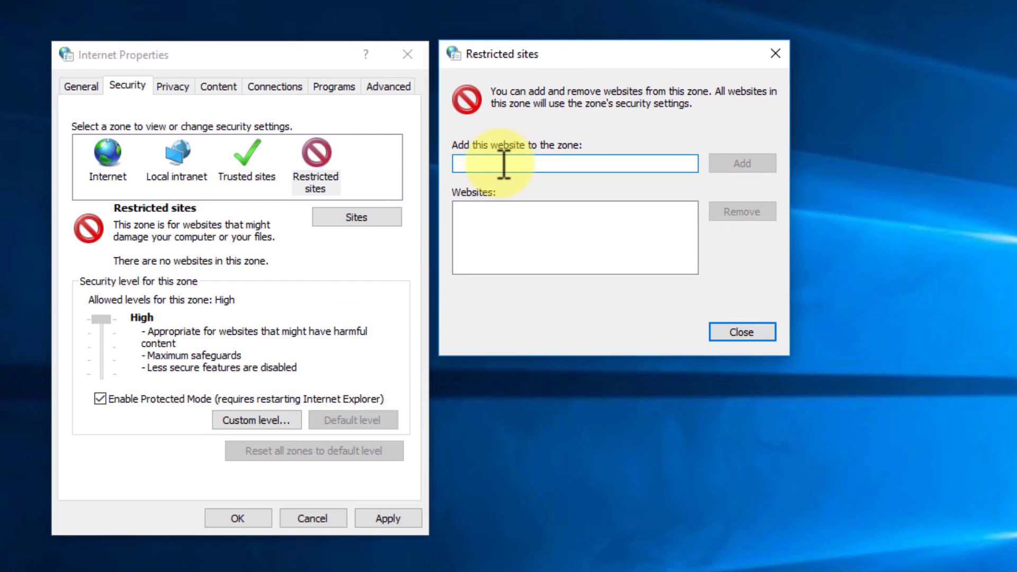
pyautogui.write('dark')
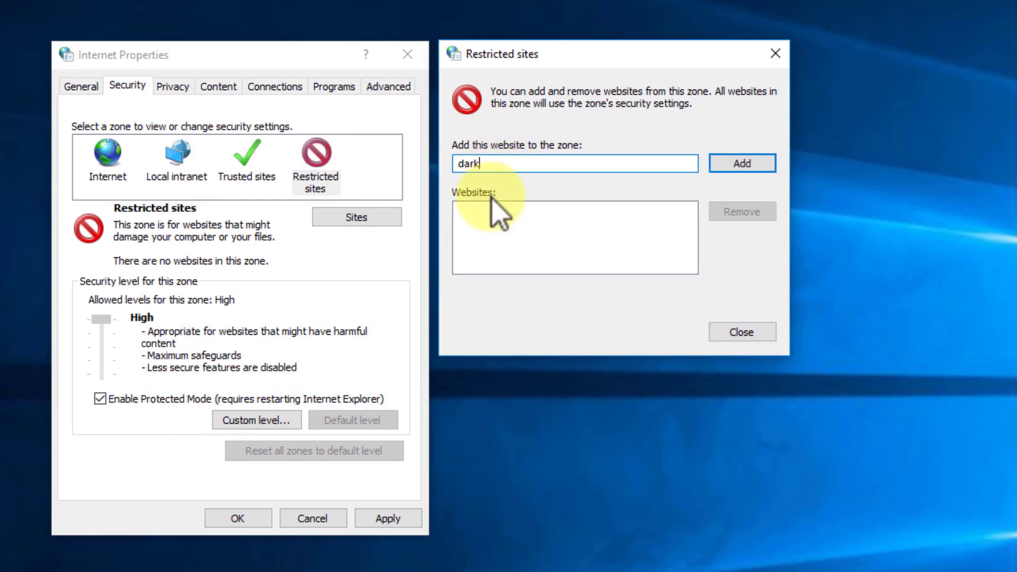
pyautogui.write('web.org')
pyautogui.click(745, 164)
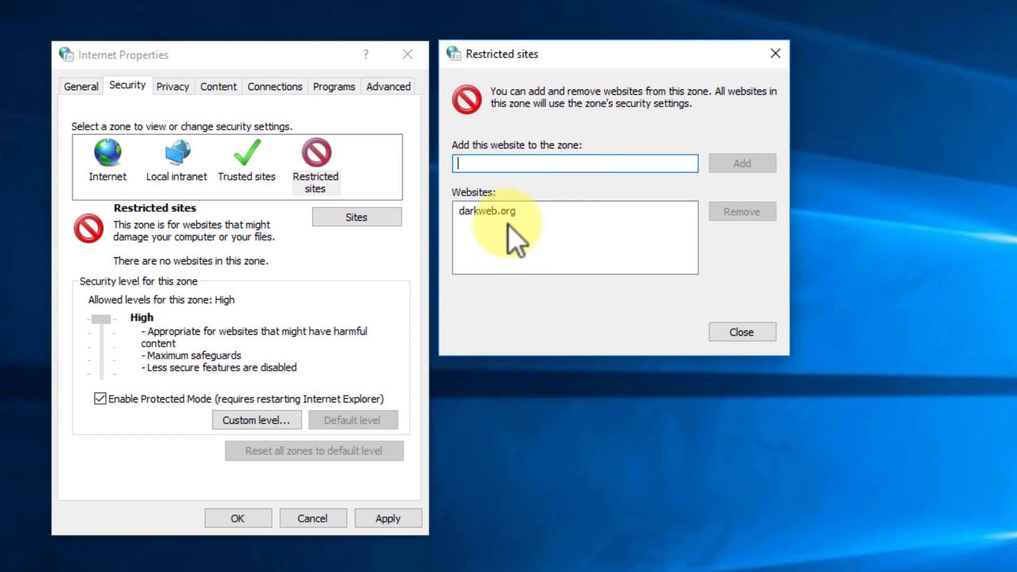
pyautogui.click(731, 331)
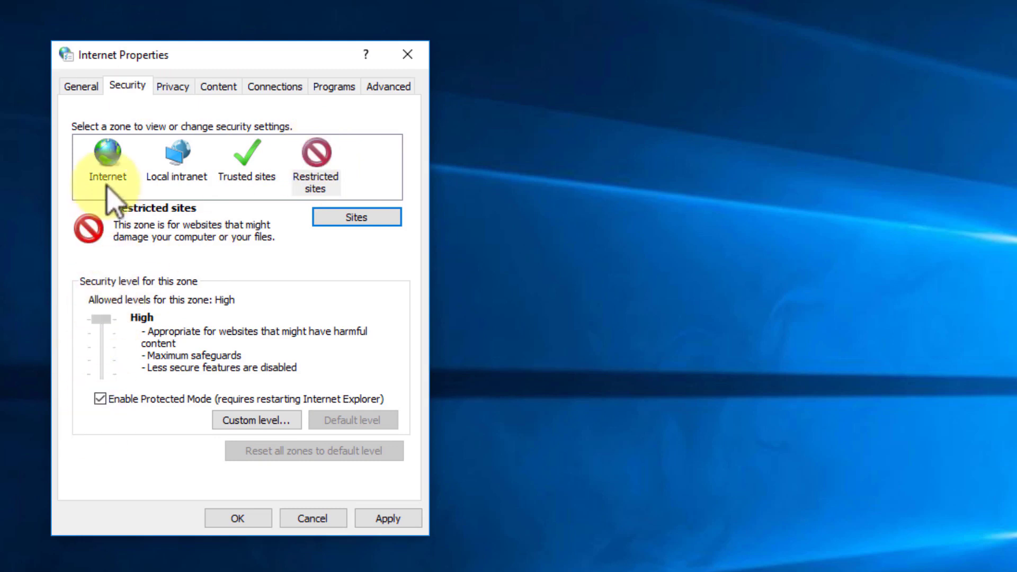
# Step: Check the Protected Mode setting and security level of the Internet, Trusted sites and Local intranet zones
pyautogui.click(109, 152)
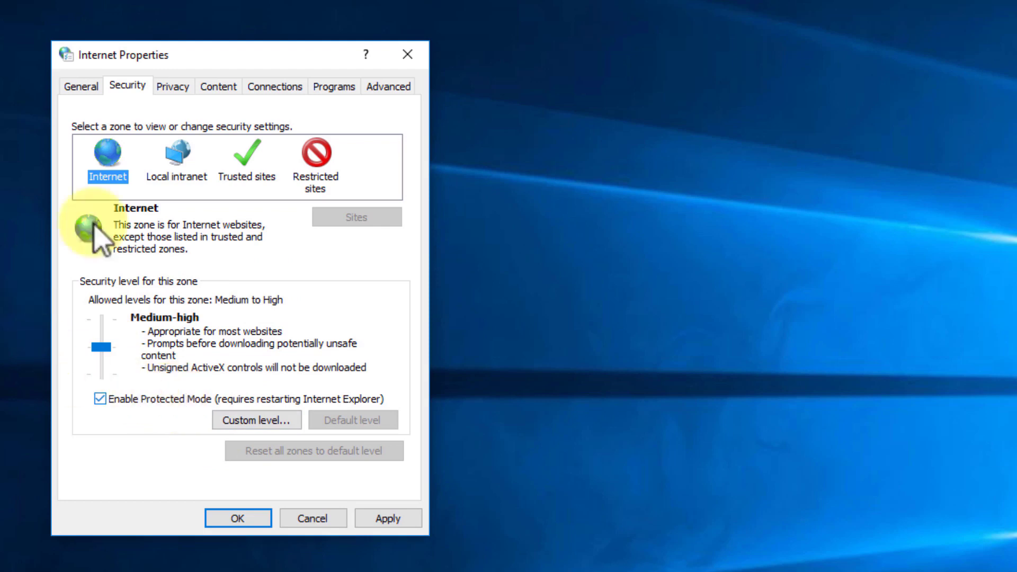
pyautogui.click(249, 178)
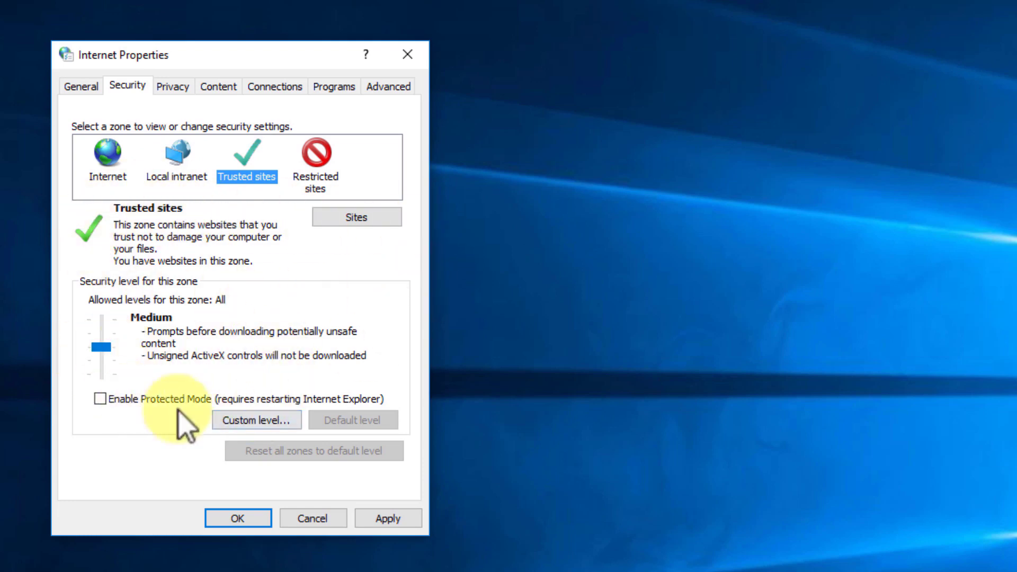
pyautogui.click(185, 177)
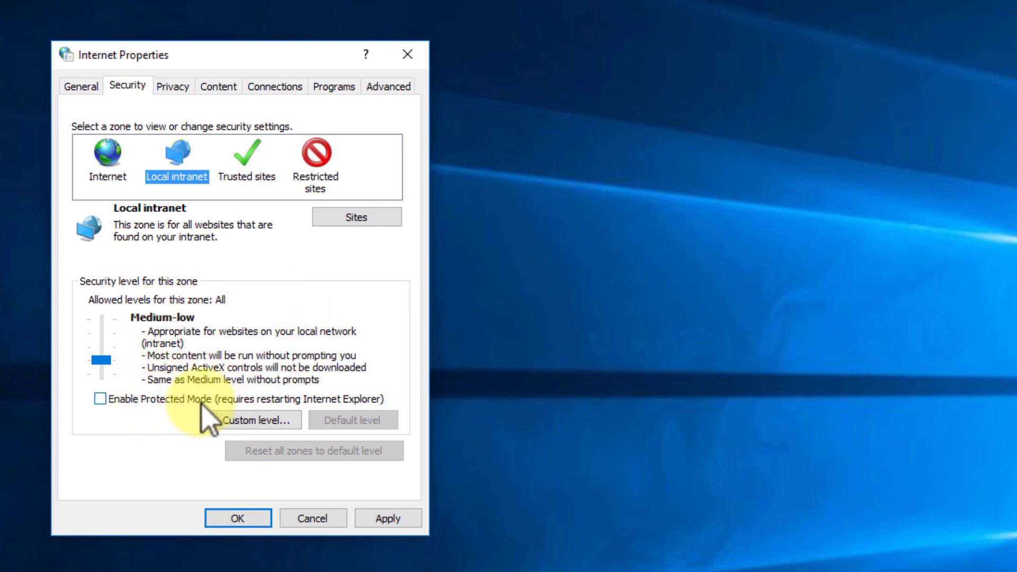
pyautogui.click(110, 162)
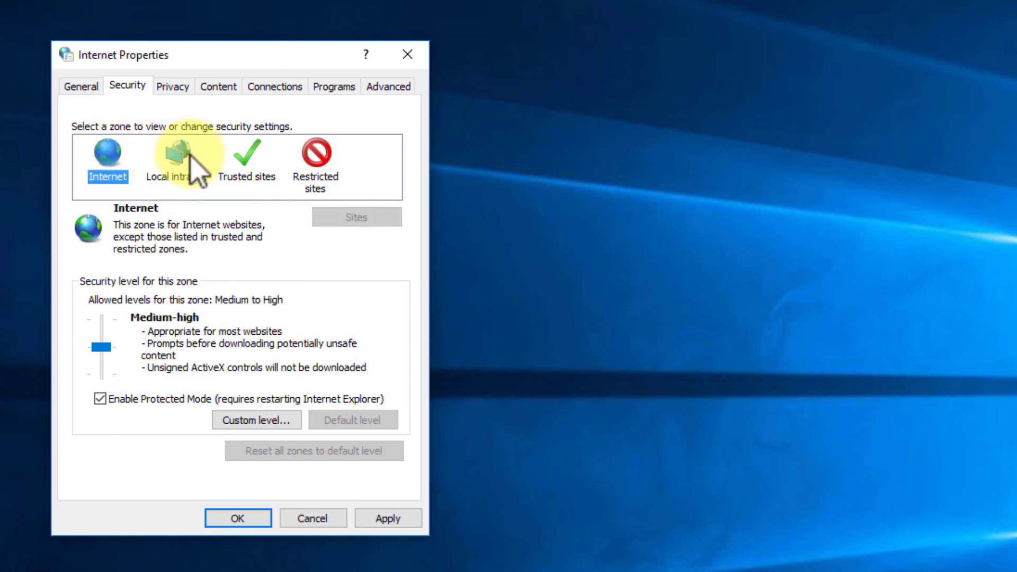
pyautogui.click(197, 164)
pyautogui.click(259, 162)
pyautogui.click(341, 152)
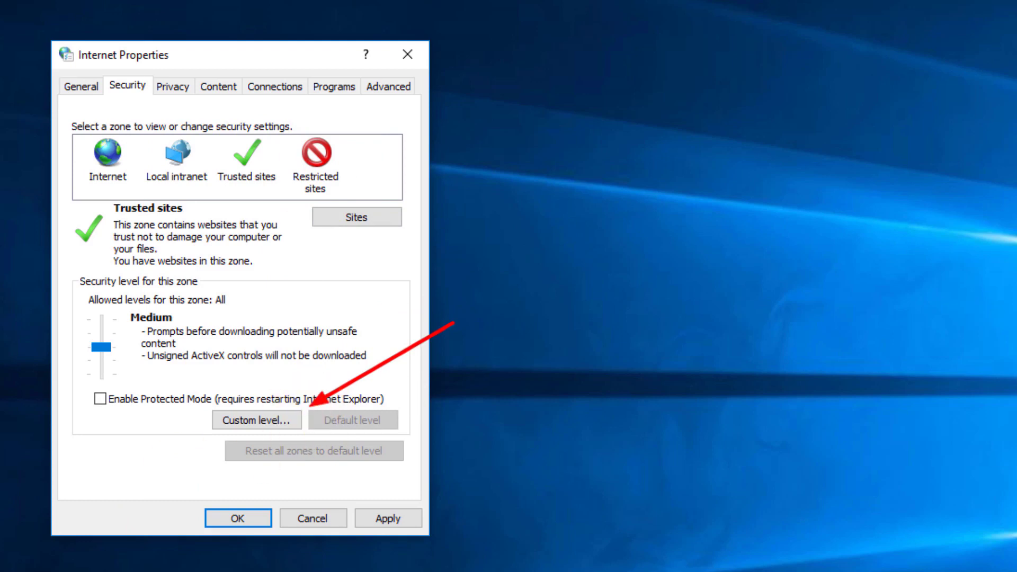
# Step: Lower the Trusted sites security level to Low and restore the default level for all zones
pyautogui.moveTo(102, 347); pyautogui.dragTo(103, 381)
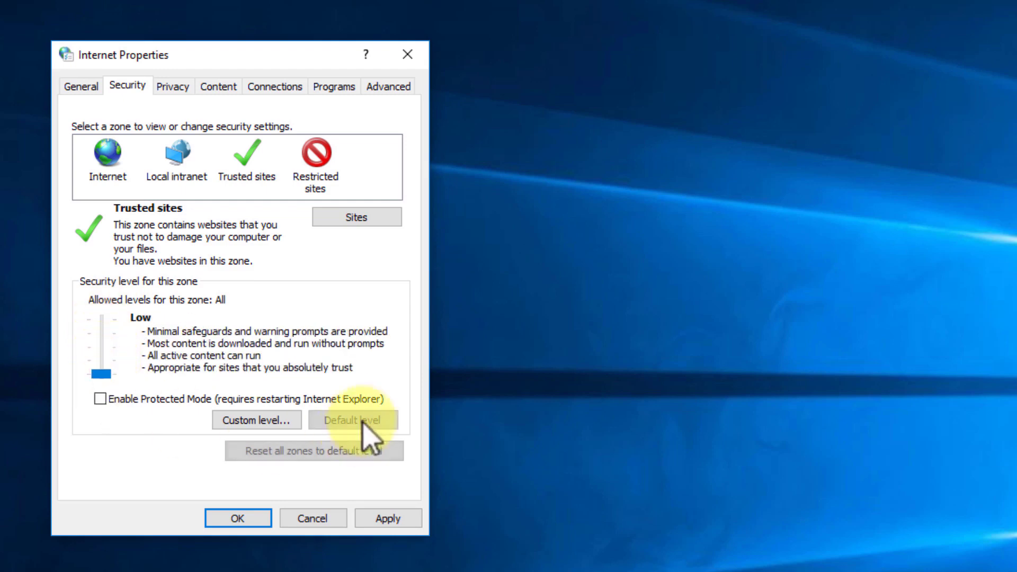
pyautogui.click(294, 453)
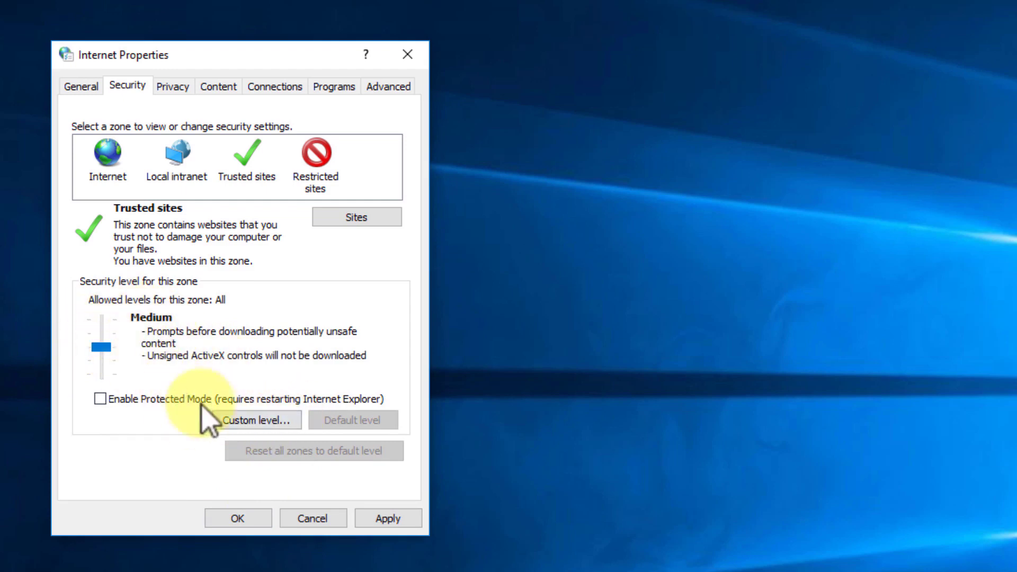
# Step: Review the custom security settings of the Trusted sites zone and close them without saving changes
pyautogui.click(263, 421)
pyautogui.moveTo(330, 87); pyautogui.dragTo(704, 65)
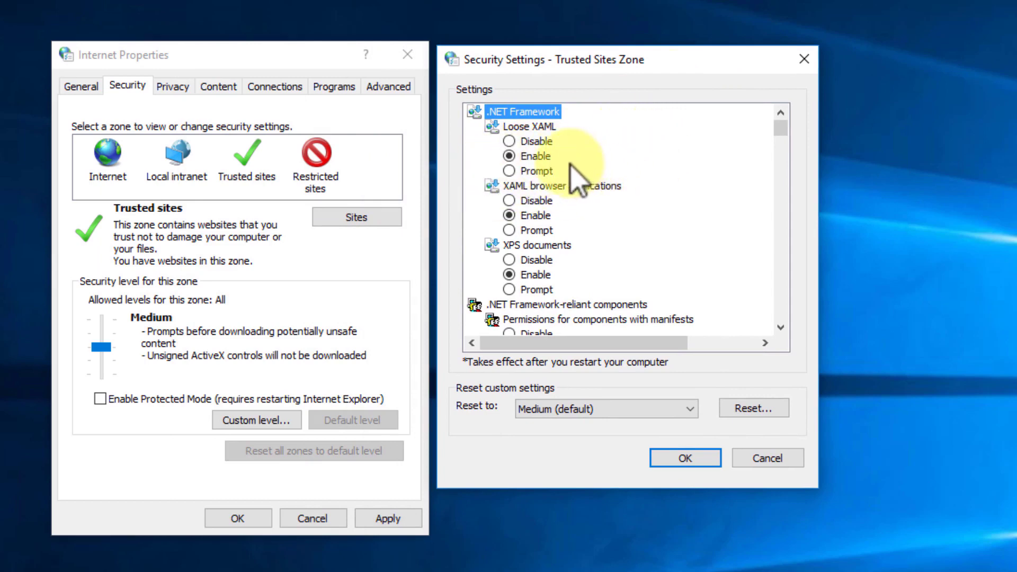
pyautogui.moveTo(783, 130); pyautogui.dragTo(795, 102)
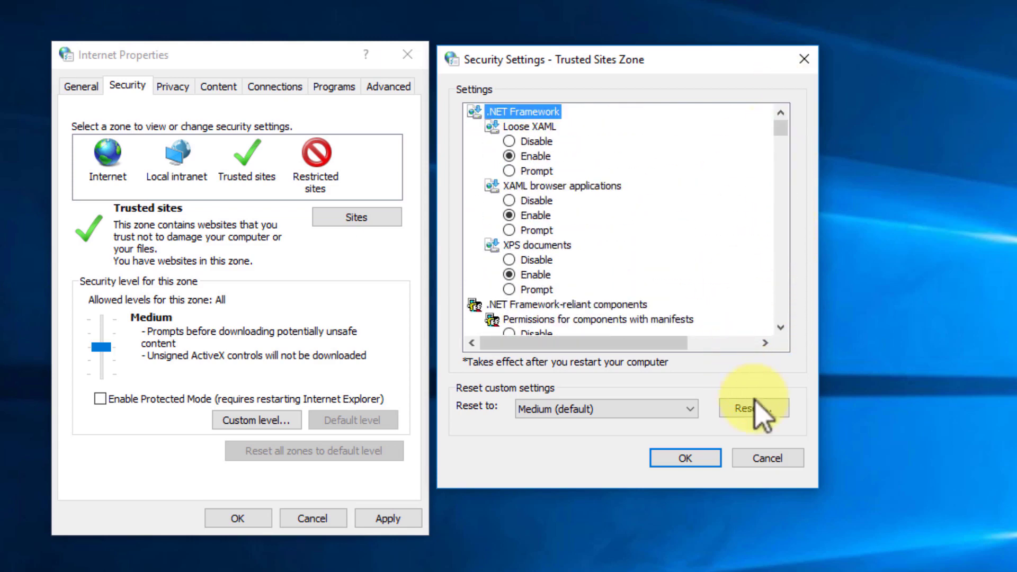
pyautogui.click(764, 461)
# Step: Examine the custom security settings of the Restricted sites zone, including the ActiveX options, and close them without saving
pyautogui.click(320, 162)
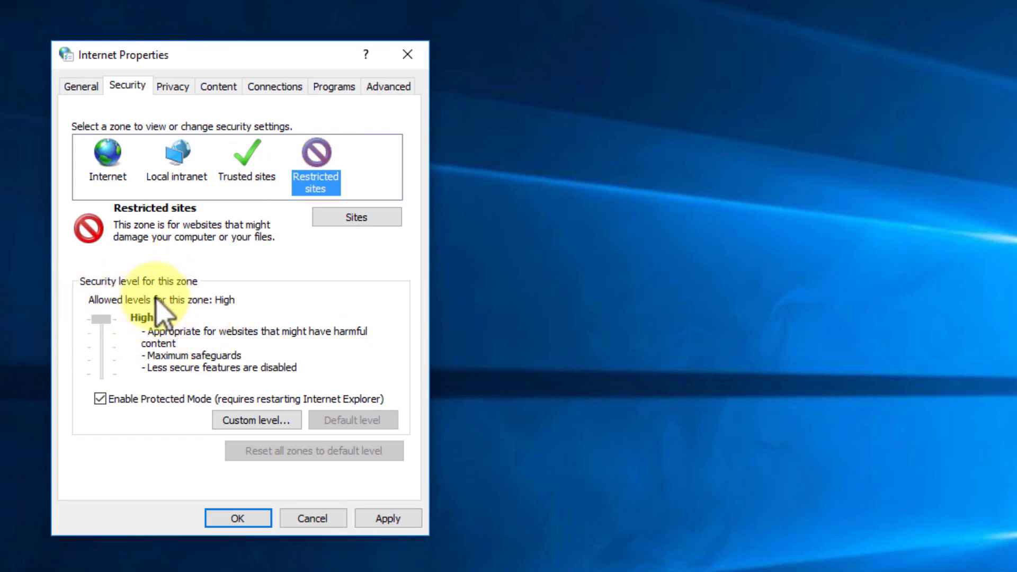
pyautogui.click(268, 424)
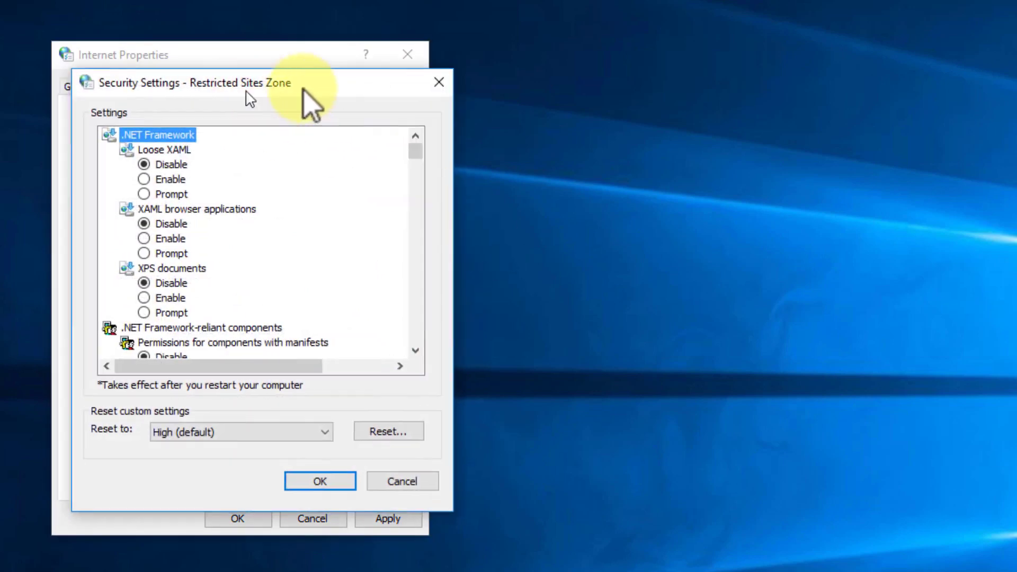
pyautogui.moveTo(313, 103); pyautogui.dragTo(615, 73)
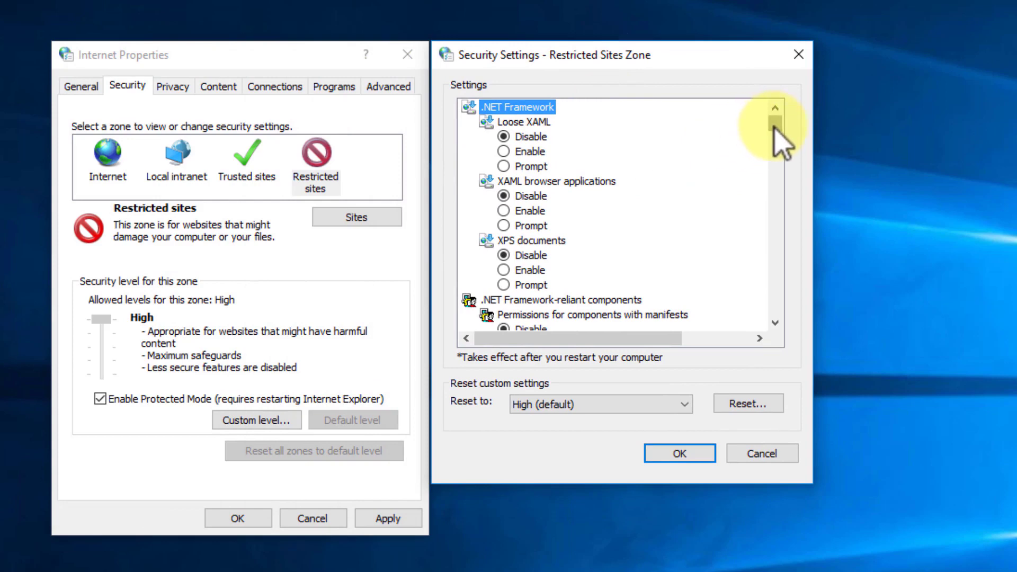
pyautogui.moveTo(775, 132); pyautogui.dragTo(770, 169)
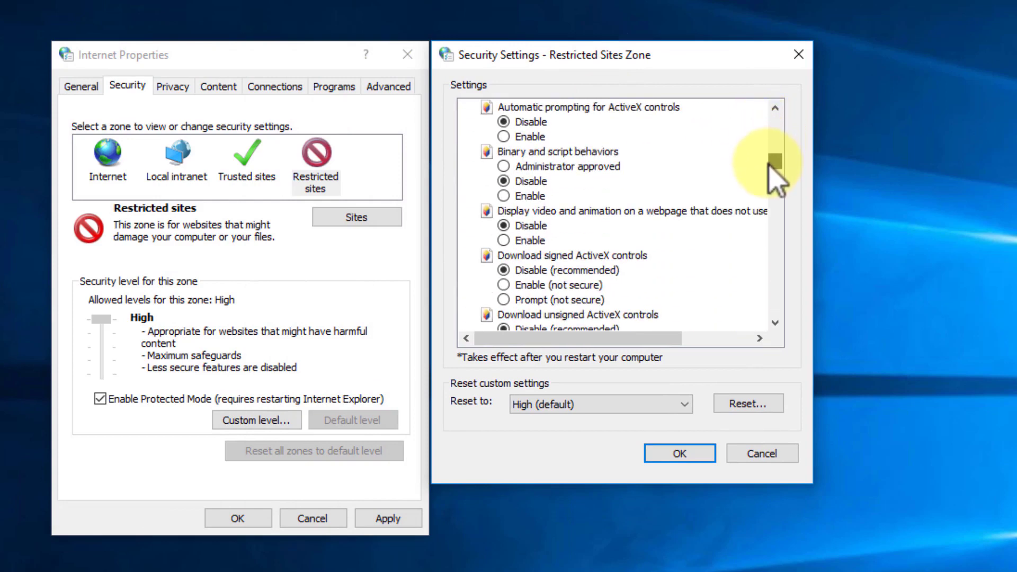
pyautogui.scroll(-3, 504, 206)
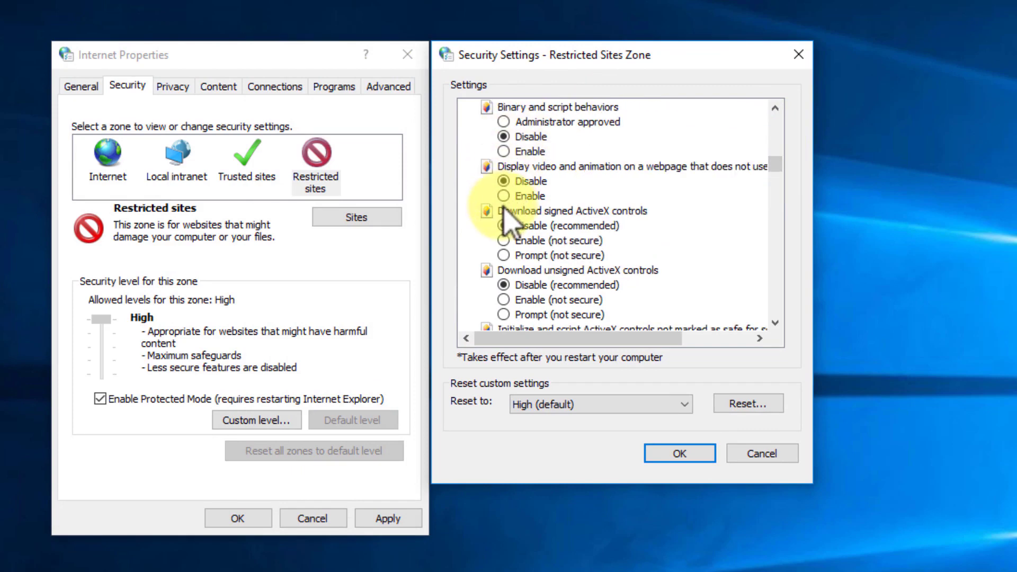
pyautogui.scroll(-4, 505, 216)
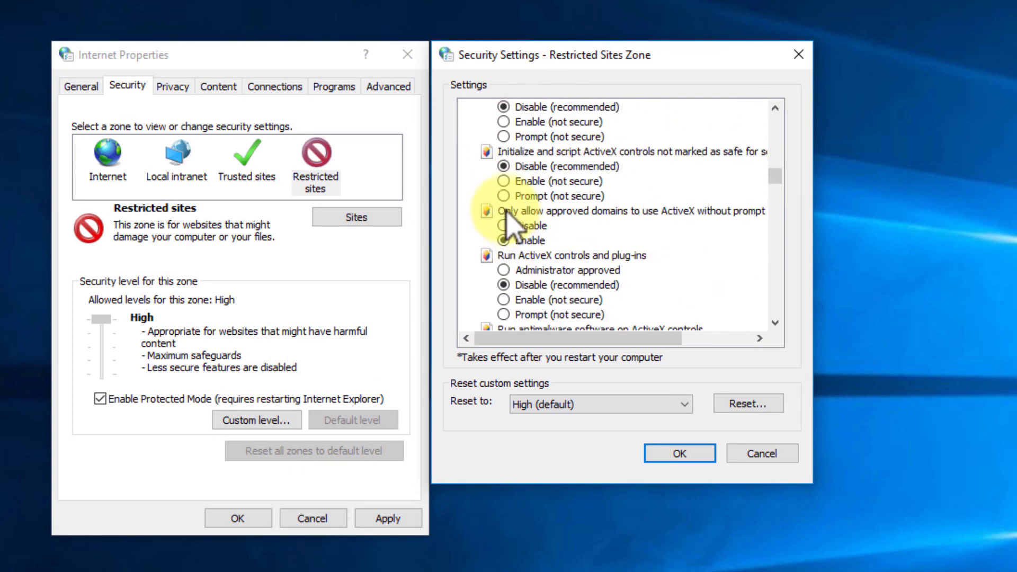
pyautogui.scroll(-1, 507, 217)
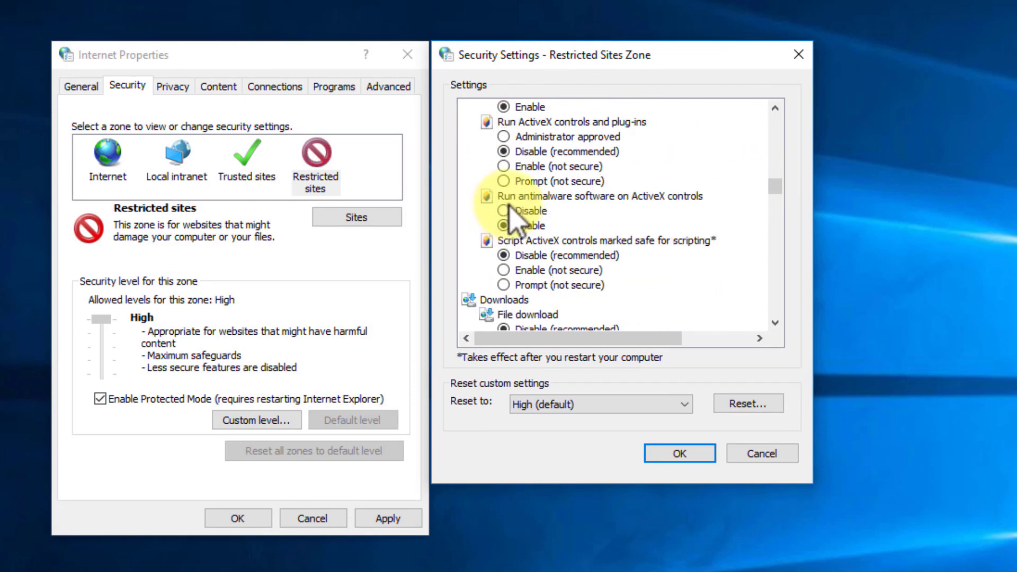
pyautogui.click(762, 454)
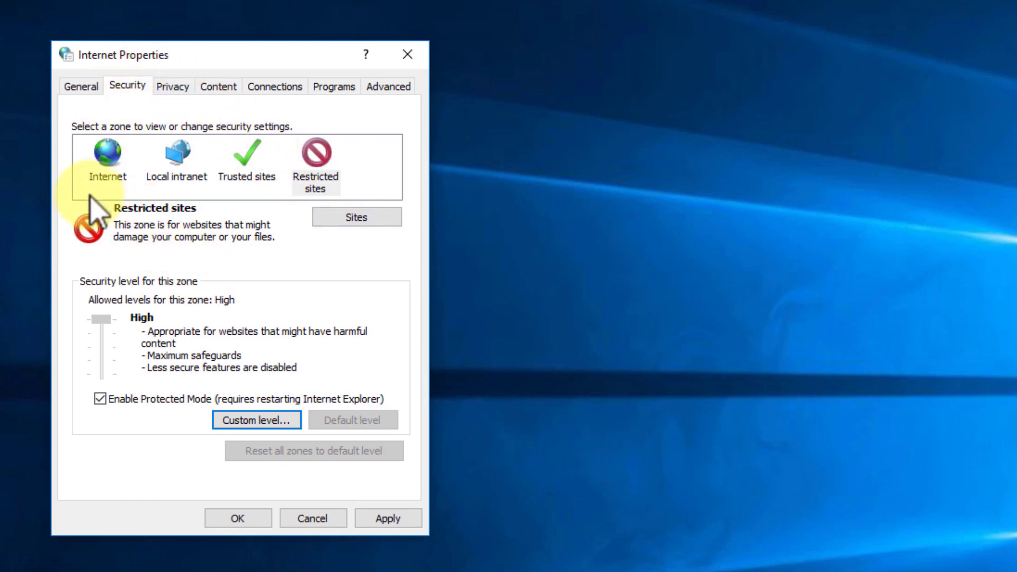
# Step: View the privacy settings and the per-site cookie permissions, and close the site management window without adding a website
pyautogui.click(180, 95)
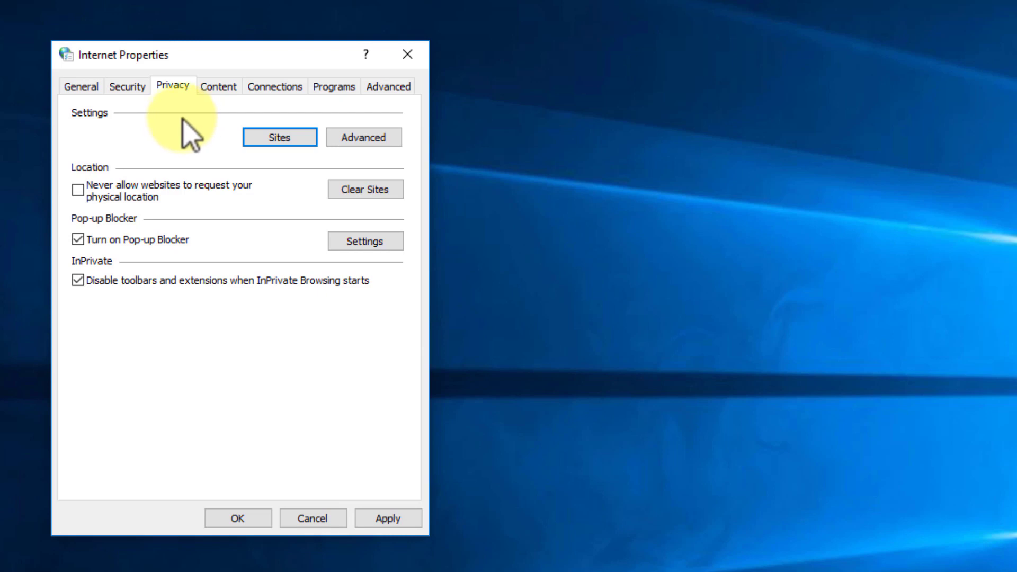
pyautogui.click(281, 139)
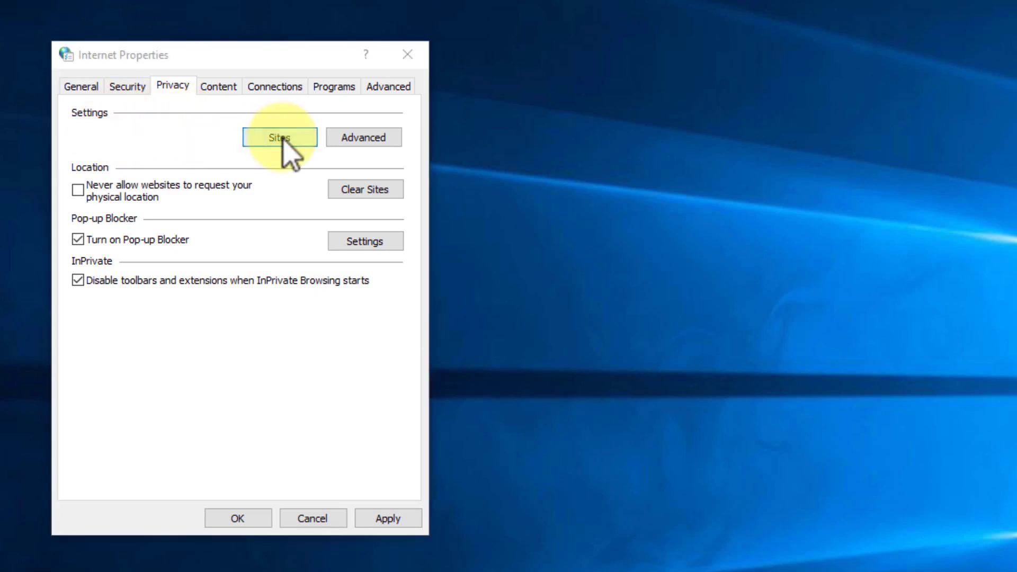
pyautogui.moveTo(188, 87); pyautogui.dragTo(570, 55)
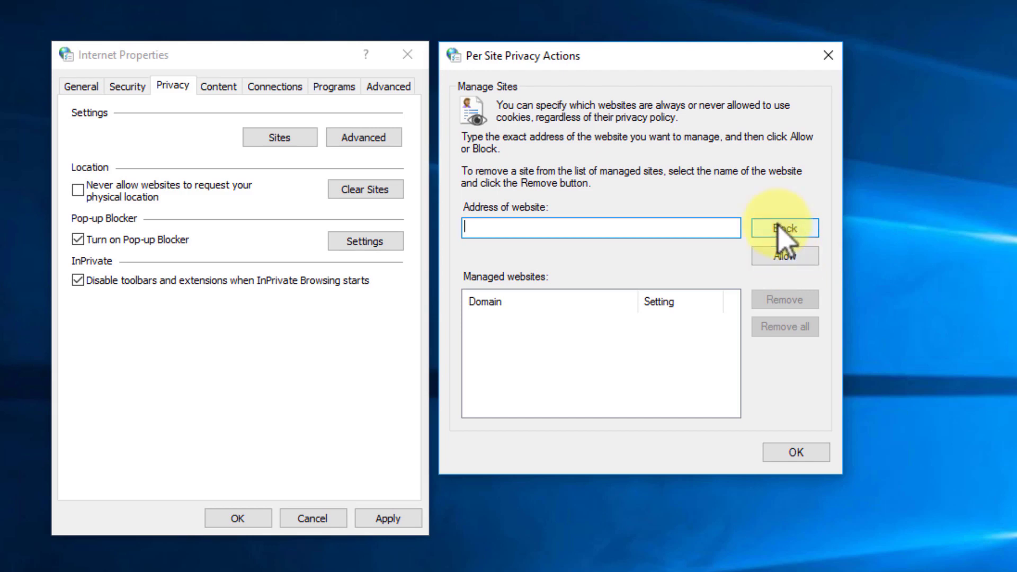
pyautogui.click(828, 56)
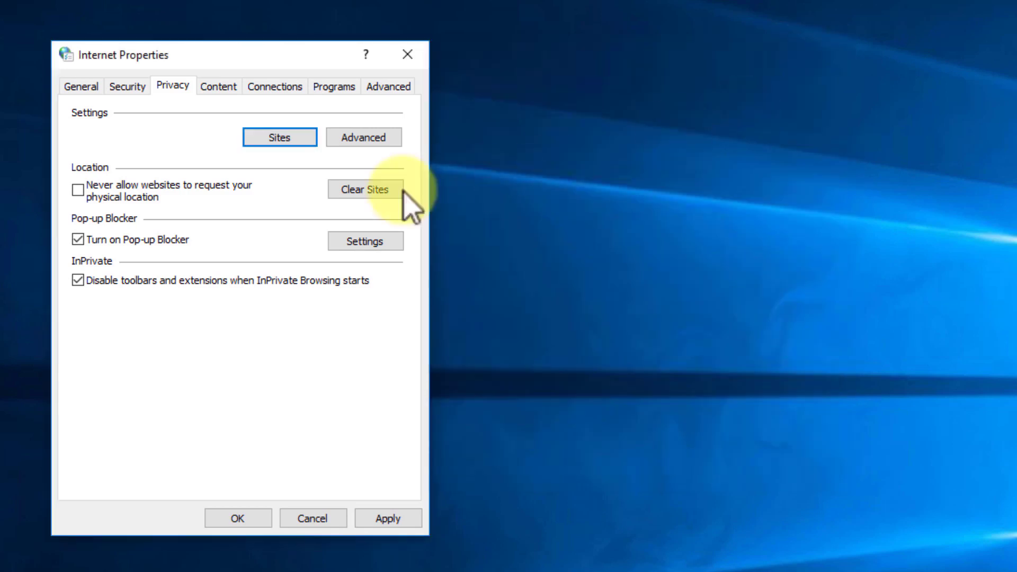
# Step: Add alnet.com to the allowed sites of the Pop-up Blocker and close its settings
pyautogui.click(370, 241)
pyautogui.moveTo(254, 84); pyautogui.dragTo(640, 59)
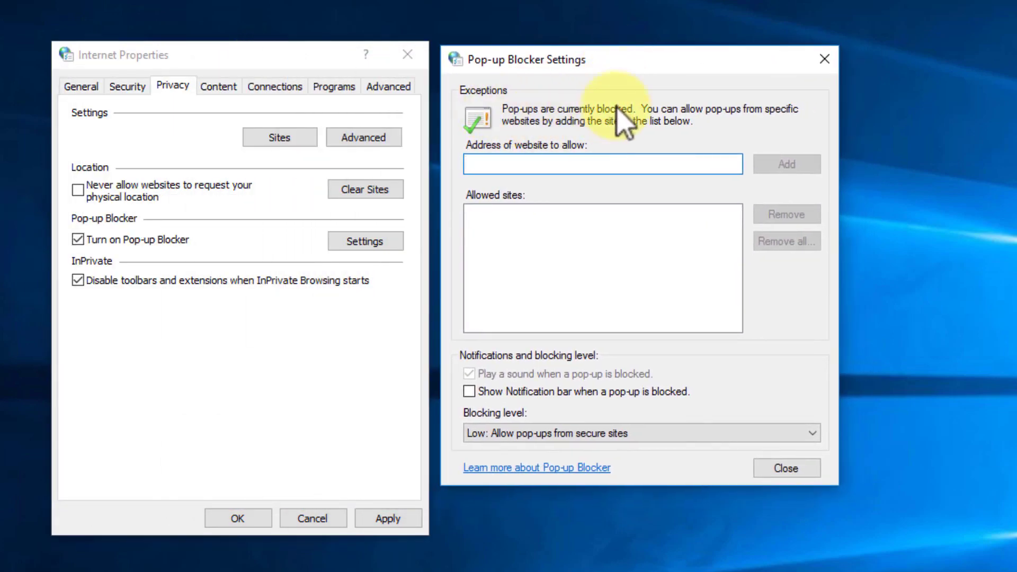
pyautogui.click(79, 242)
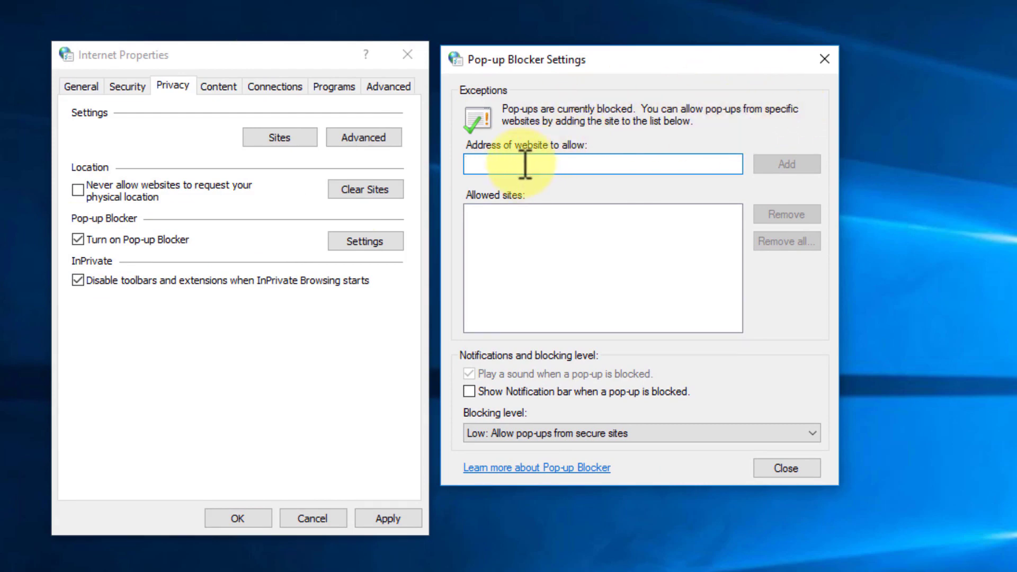
pyautogui.write('alnet.com')
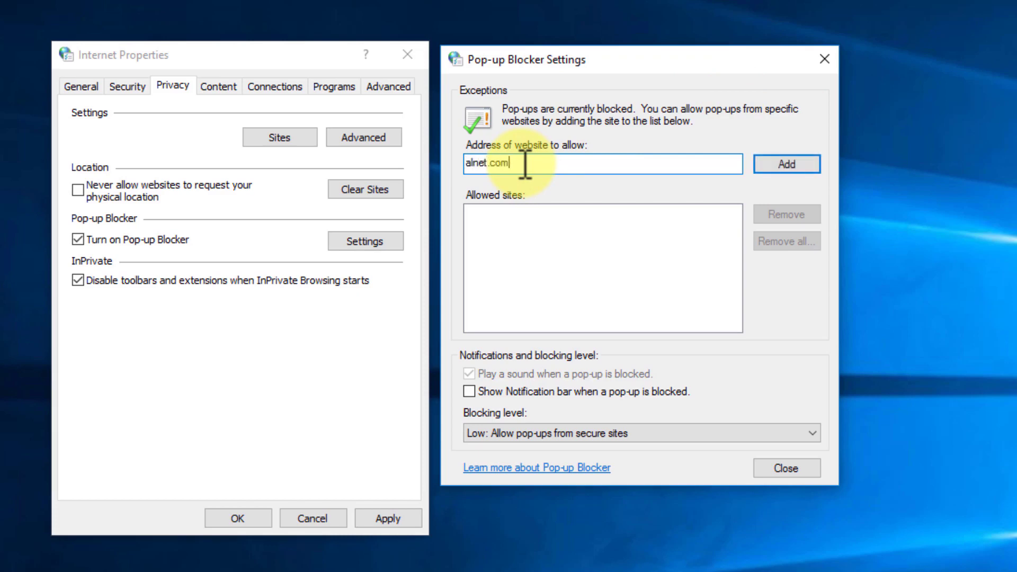
pyautogui.click(786, 167)
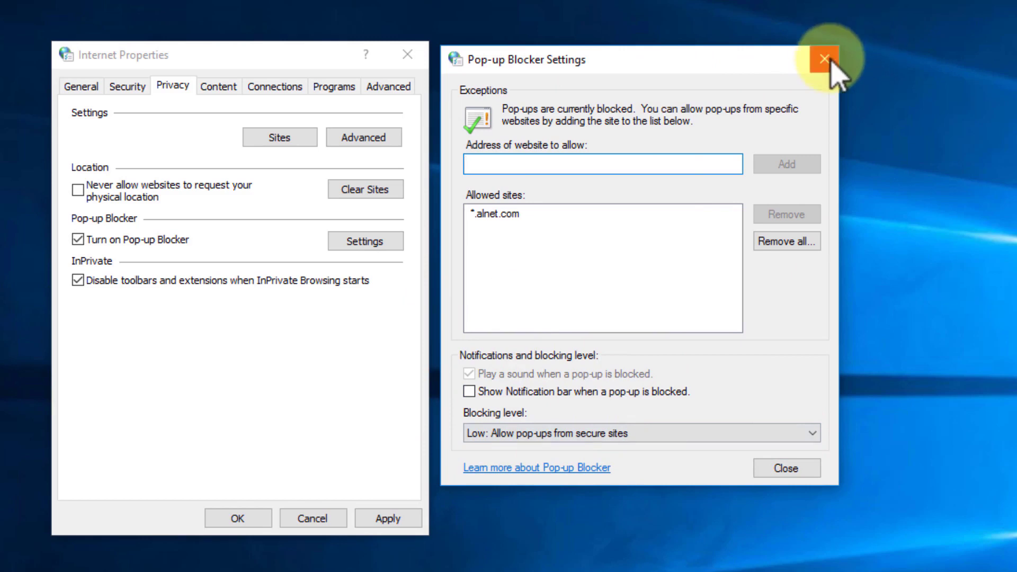
pyautogui.click(805, 470)
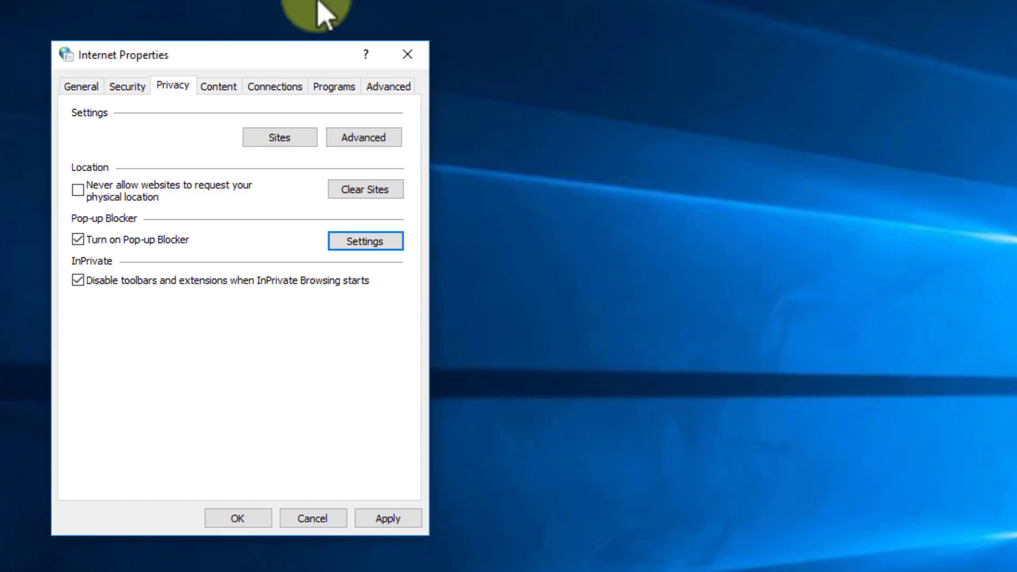
# Step: Display the content settings, and switch to Microsoft Edge to open google.com and check the site's connection security information
pyautogui.click(219, 87)
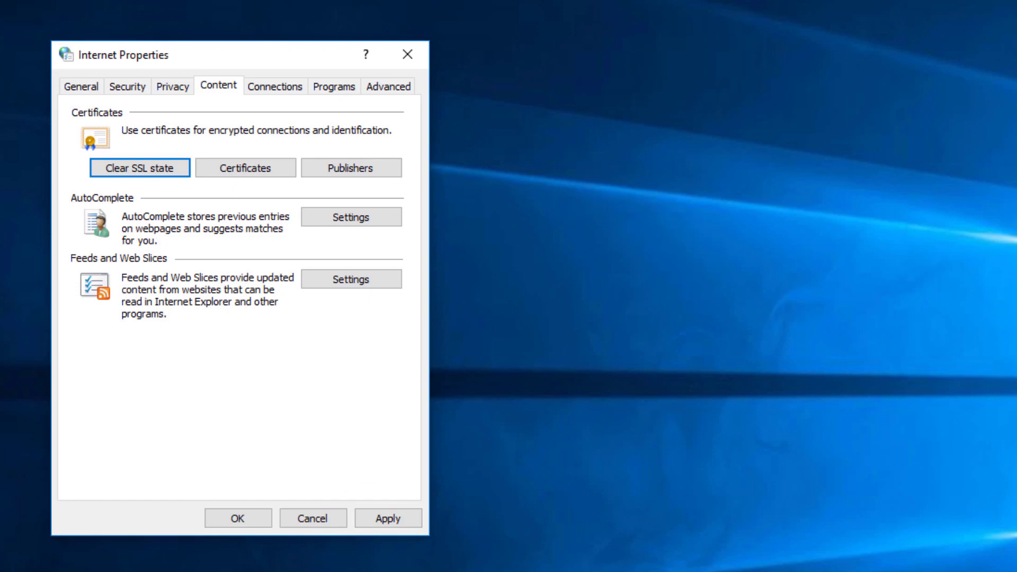
pyautogui.click(810, 559)
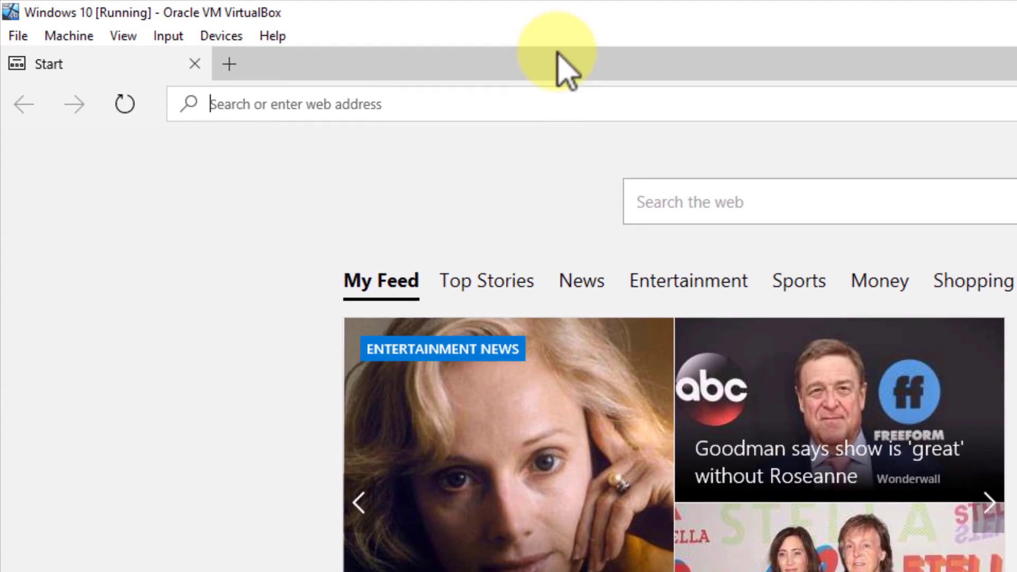
pyautogui.write('google.com/')
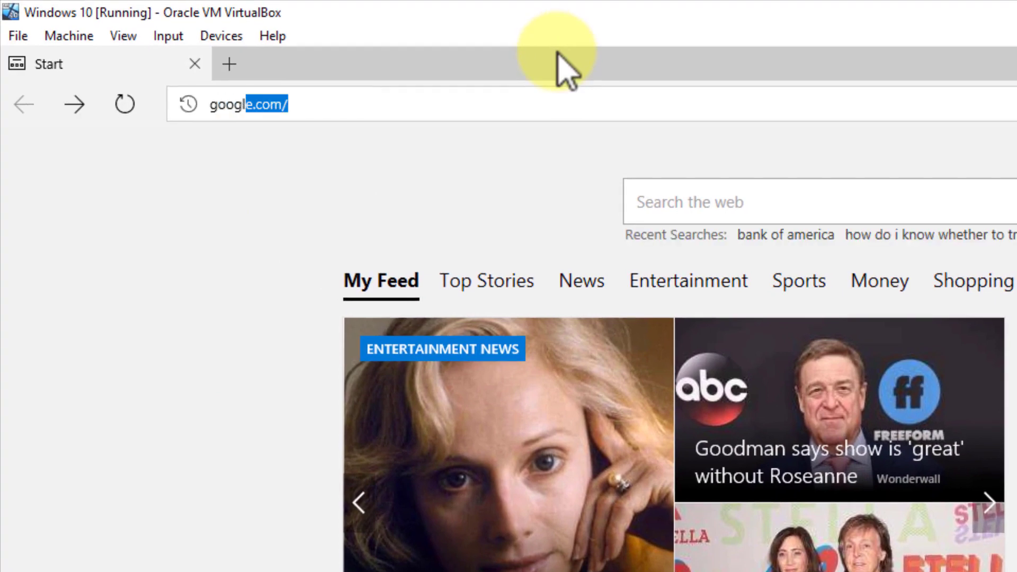
pyautogui.press('Return')
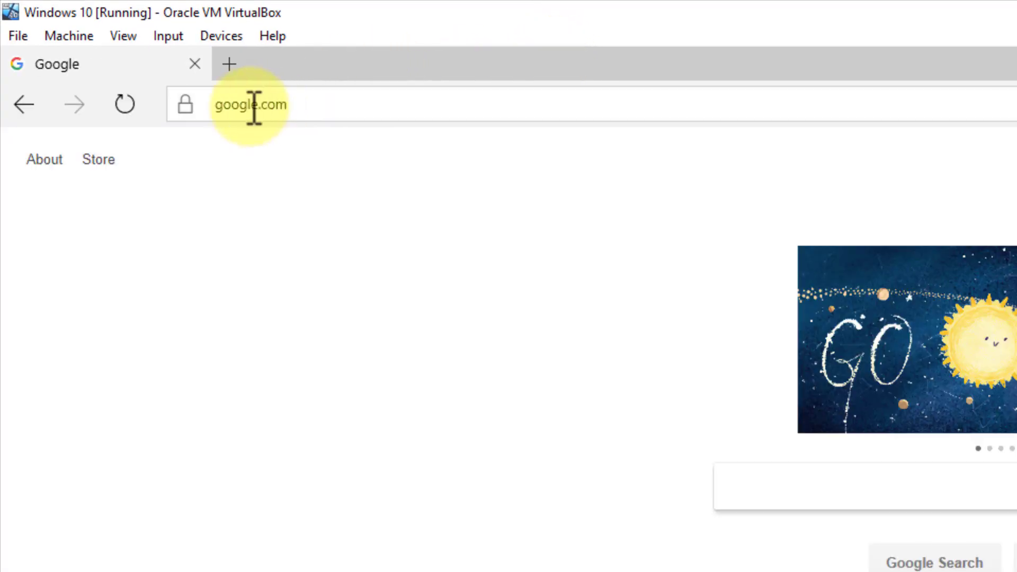
pyautogui.click(186, 106)
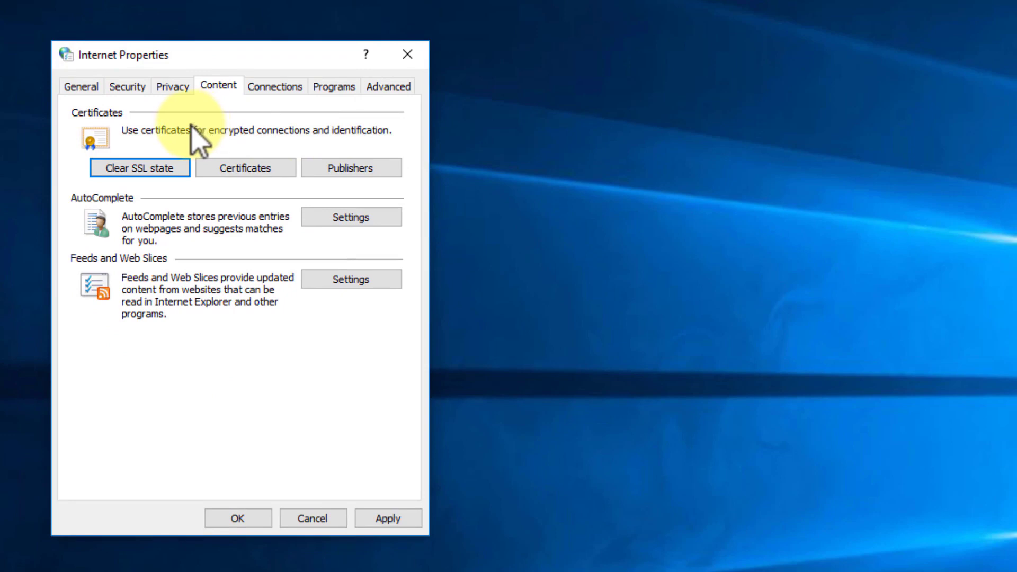
# Step: Examine the general information and details of the personal certificate in the Internet Properties certificate store, and close the certificate windows
pyautogui.click(239, 168)
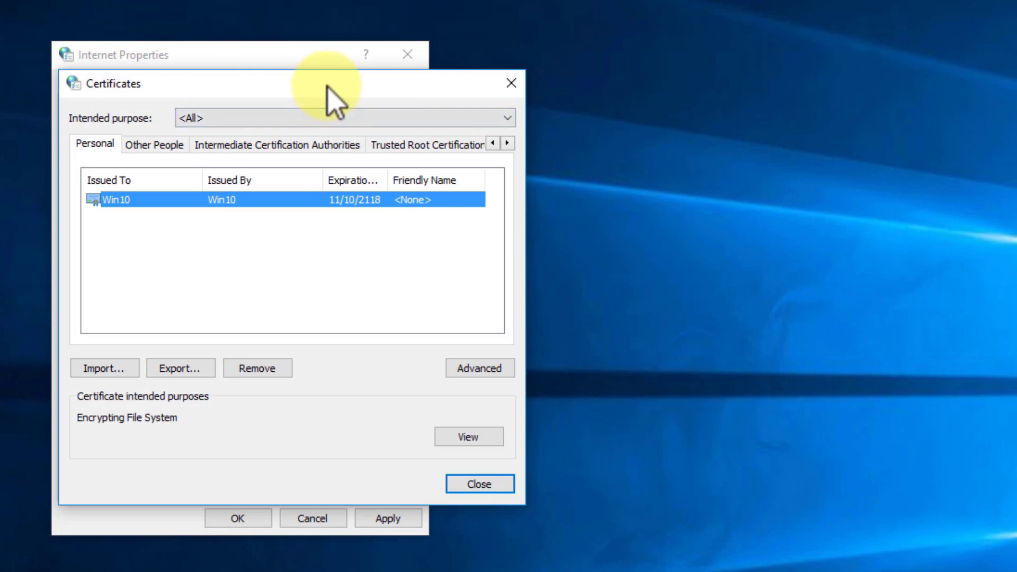
pyautogui.moveTo(323, 84); pyautogui.dragTo(699, 62)
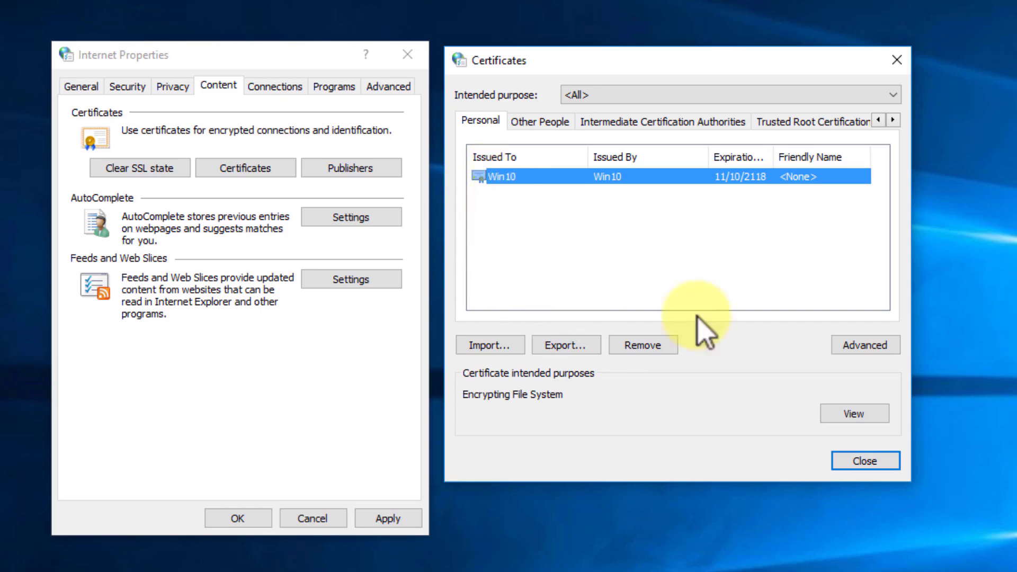
pyautogui.doubleClick(501, 180)
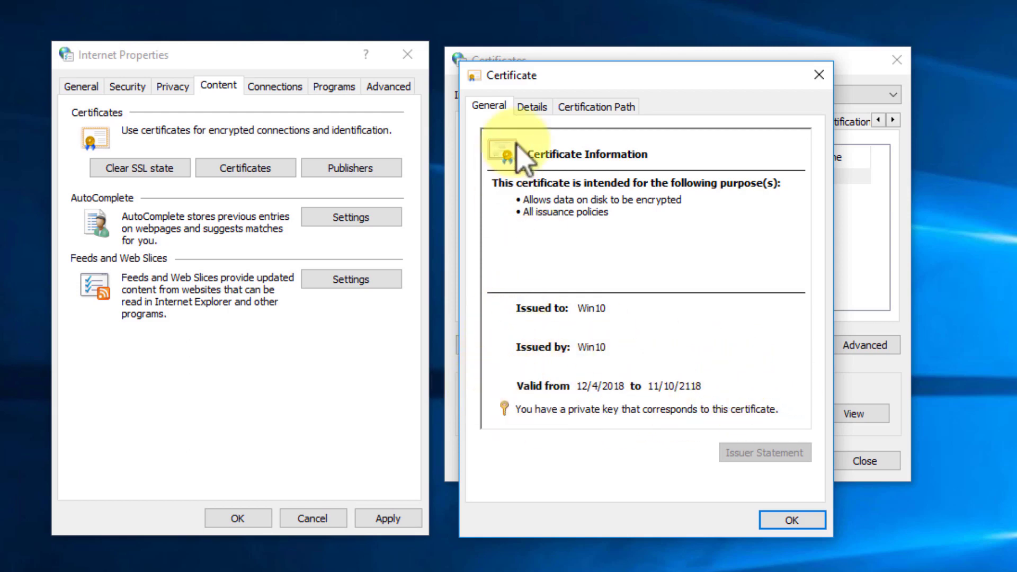
pyautogui.click(532, 107)
pyautogui.moveTo(804, 183); pyautogui.dragTo(784, 159)
pyautogui.click(487, 106)
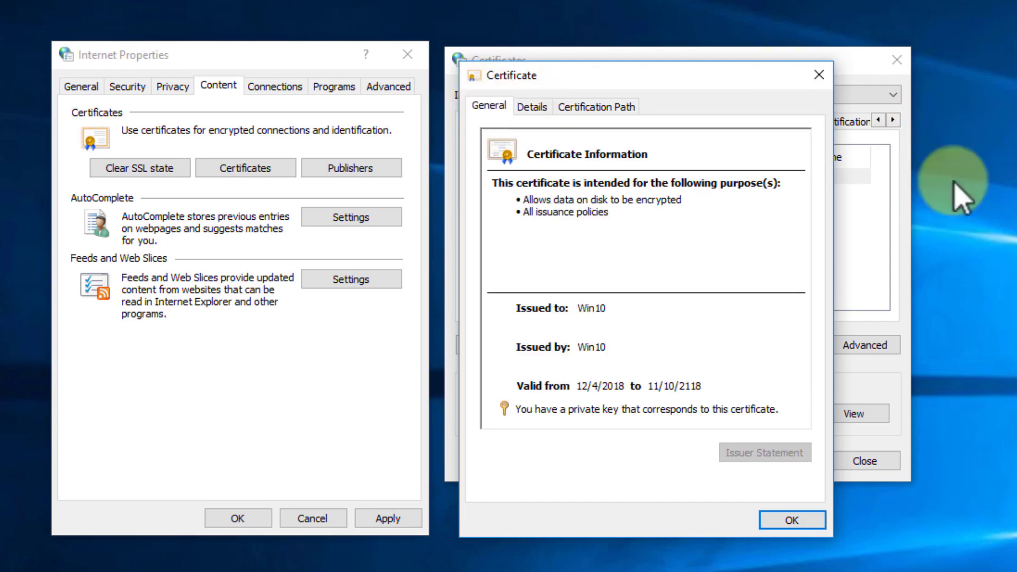
pyautogui.click(792, 522)
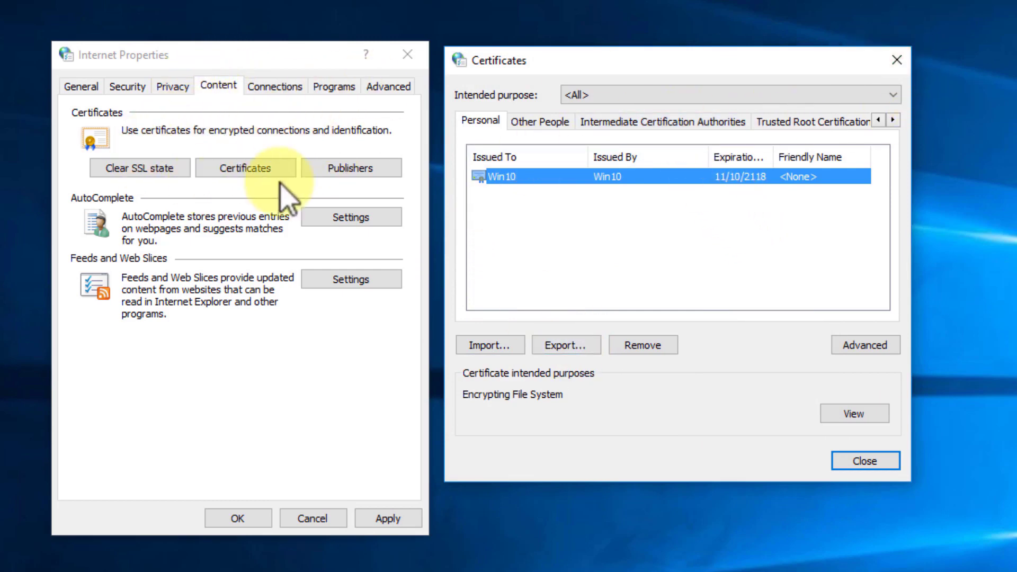
pyautogui.click(897, 61)
# Step: Look through the connection, program and advanced settings, and return to the security zone settings
pyautogui.click(271, 86)
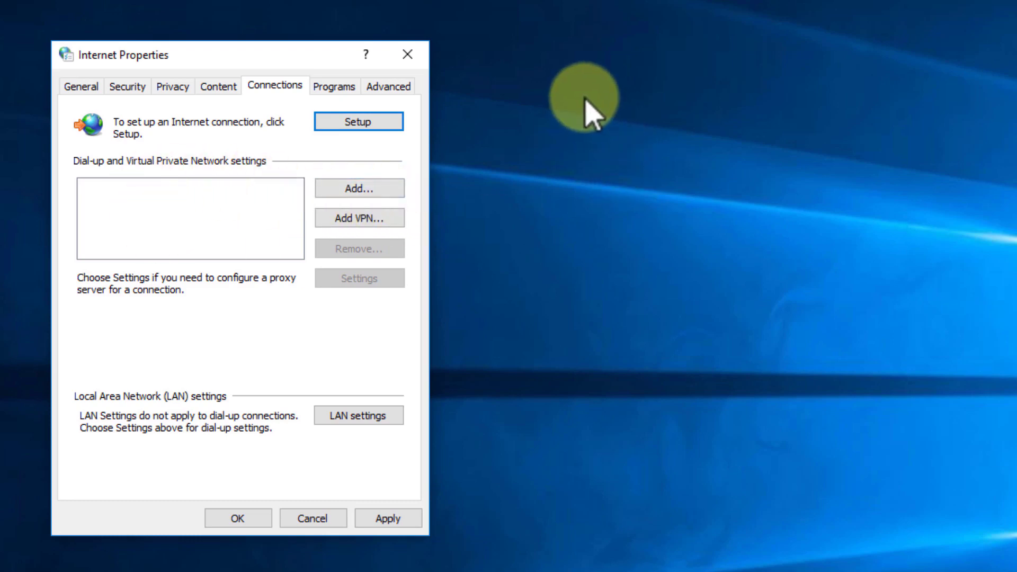
pyautogui.click(332, 86)
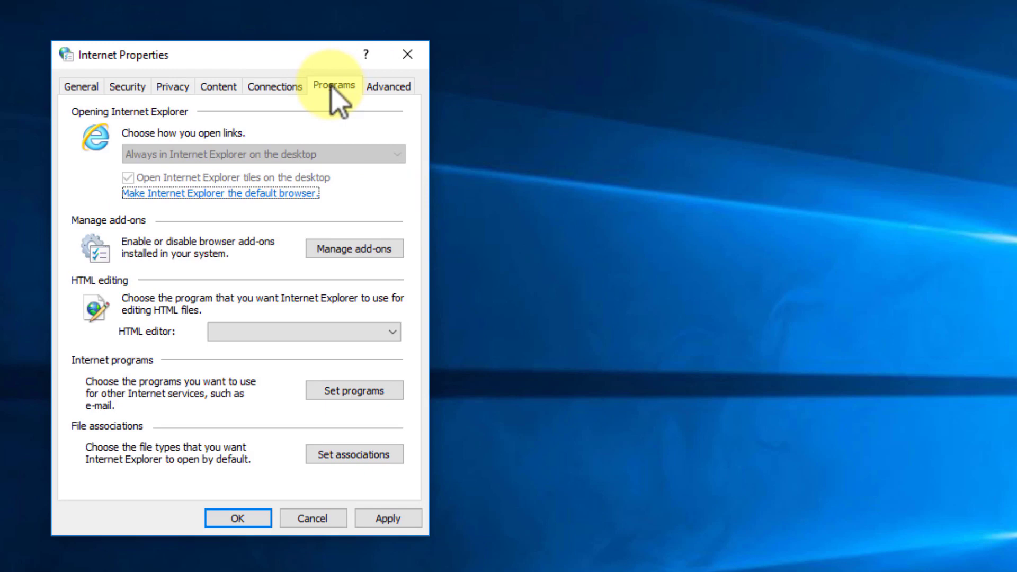
pyautogui.click(393, 86)
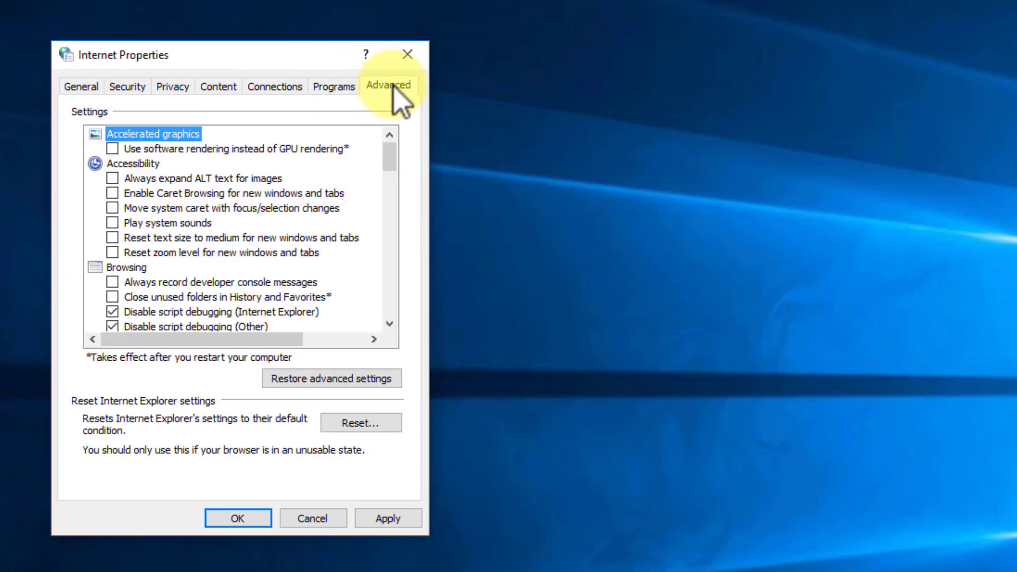
pyautogui.click(335, 87)
pyautogui.click(271, 87)
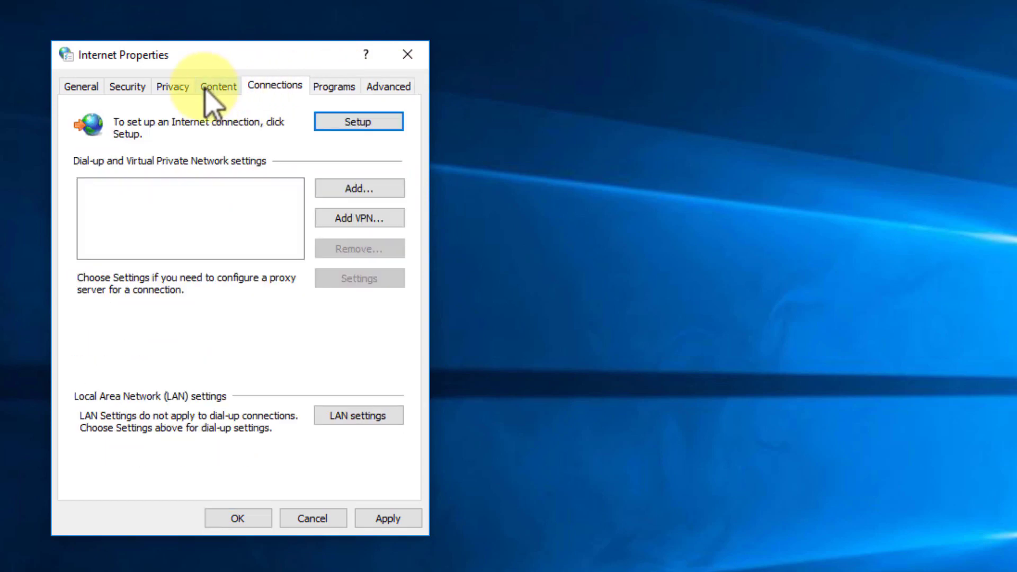
pyautogui.click(212, 87)
pyautogui.click(171, 87)
pyautogui.click(127, 87)
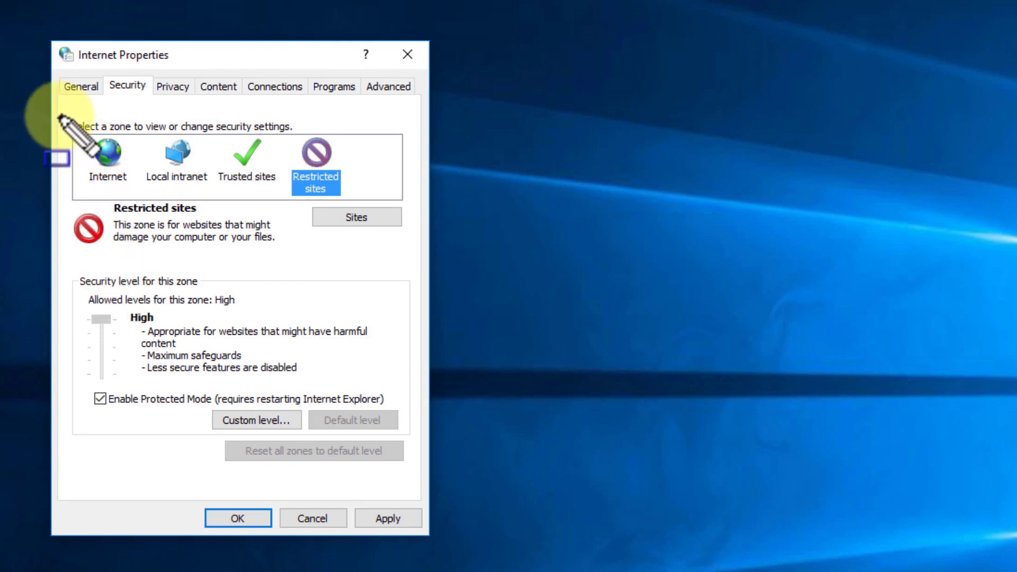
pyautogui.moveTo(59, 115)
pyautogui.mouseDown()
pyautogui.moveTo(73, 418)
pyautogui.moveTo(415, 472)
pyautogui.mouseUp()
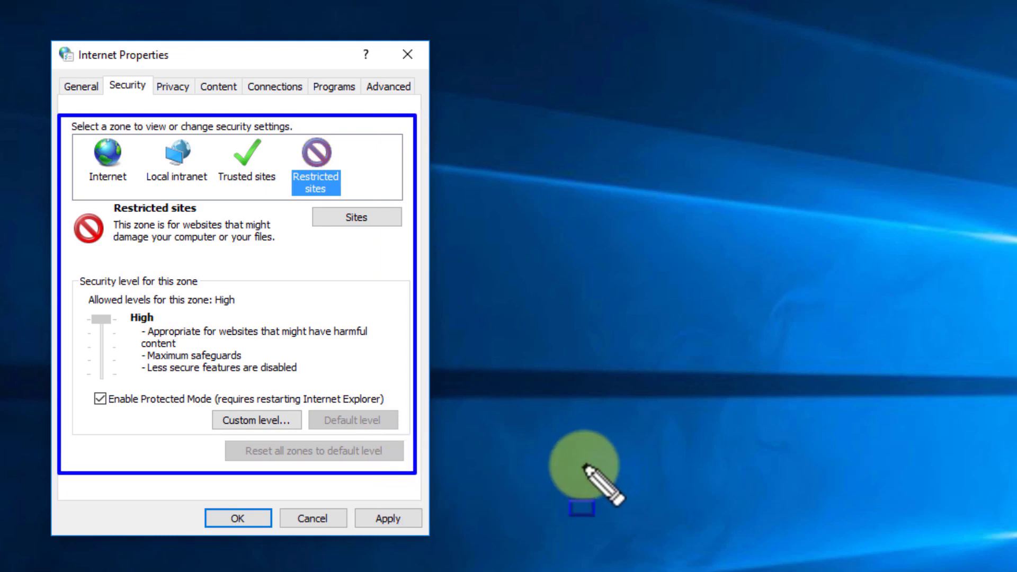